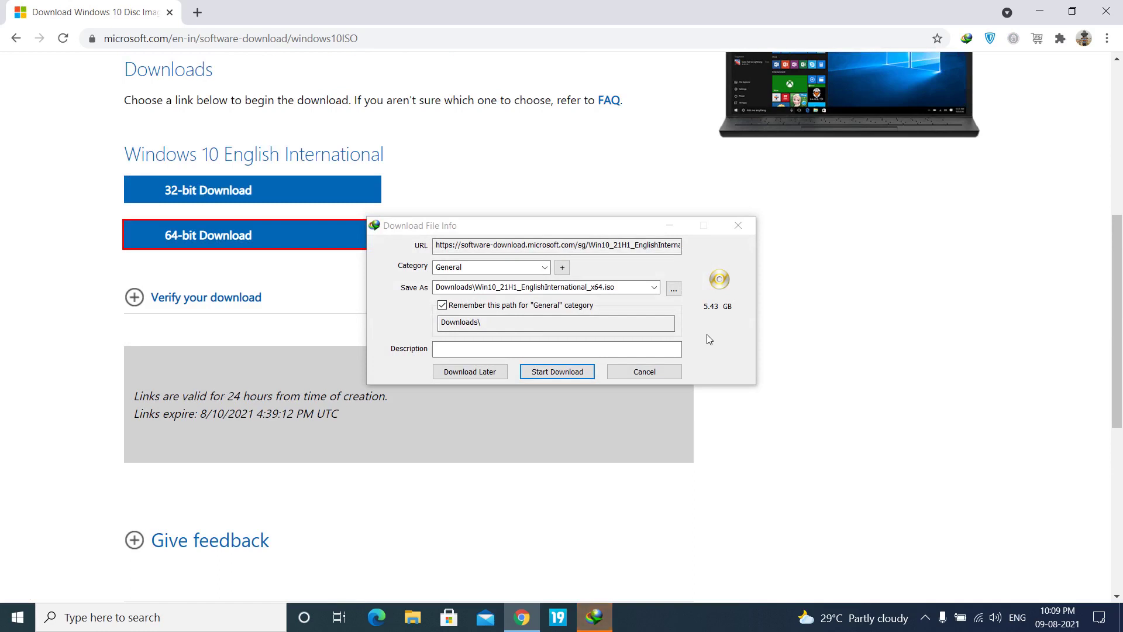
Start downloading the 64-bit Windows 10 English International ISO and cancel the transfer.
left_click(585, 372)
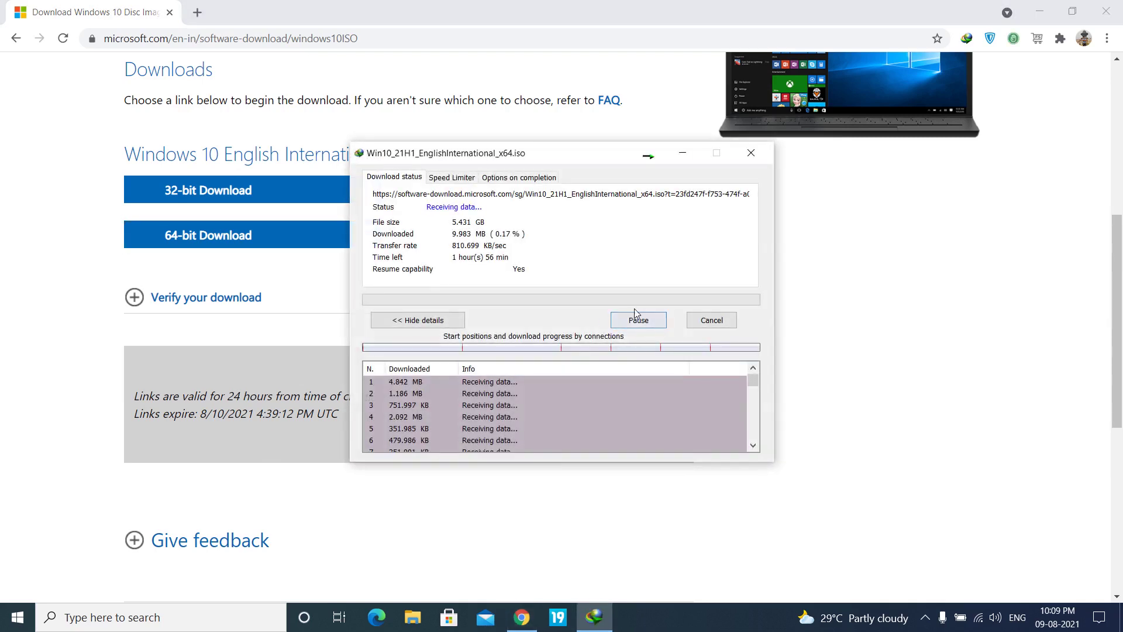
left_click(711, 320)
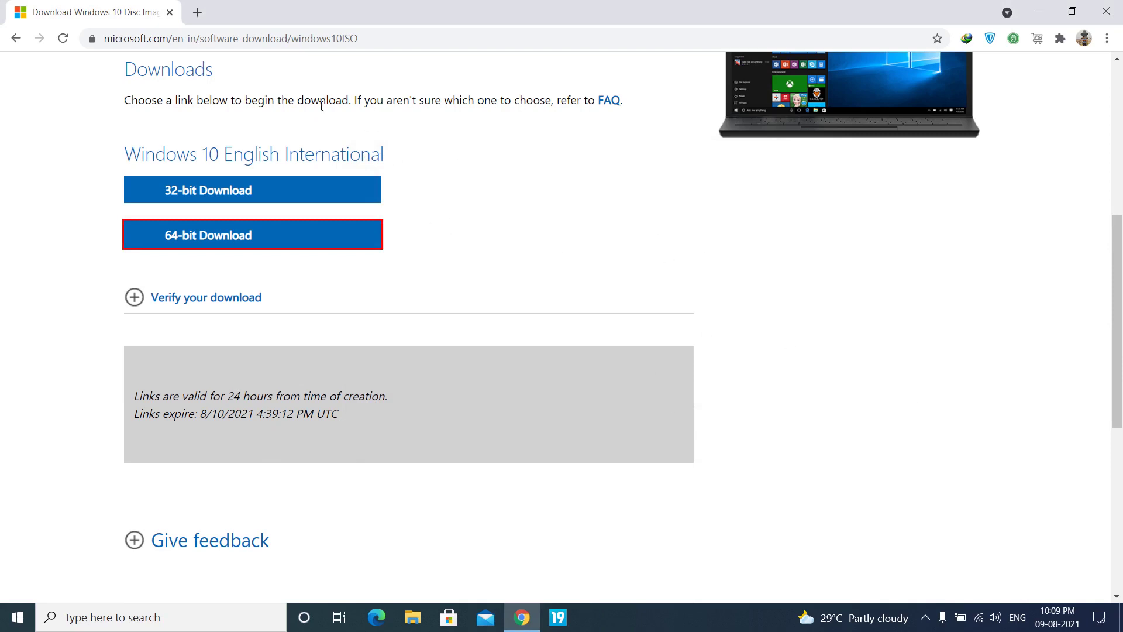
Replace the Windows download page with a new tab, search Google for "rufus" and open the official rufus.ie site.
left_click(200, 11)
left_click(169, 12)
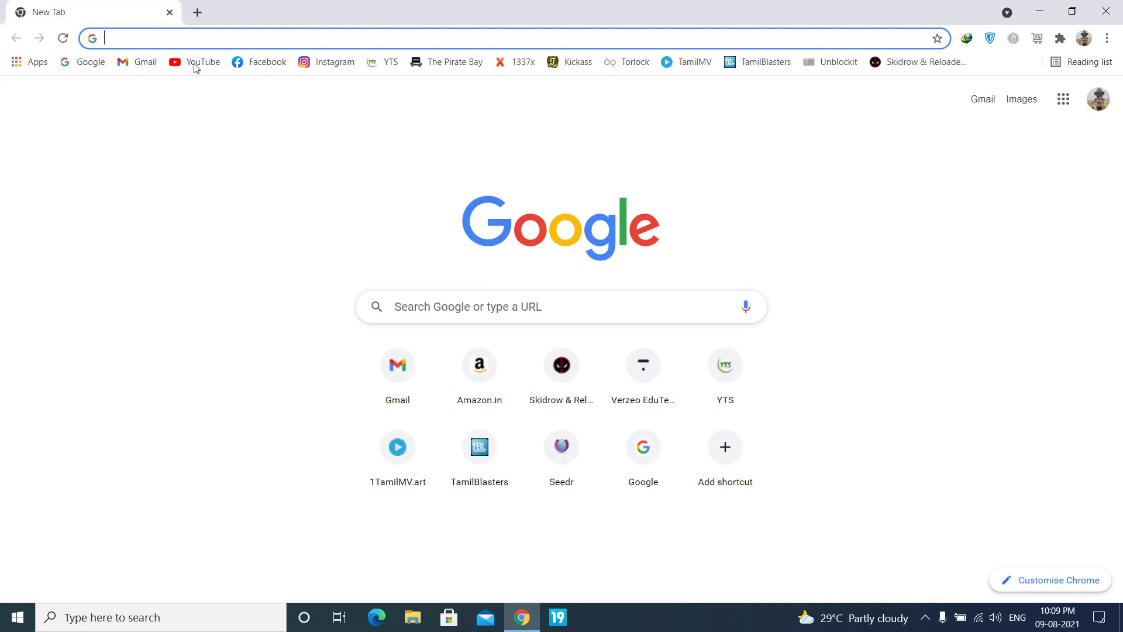
type("rufus")
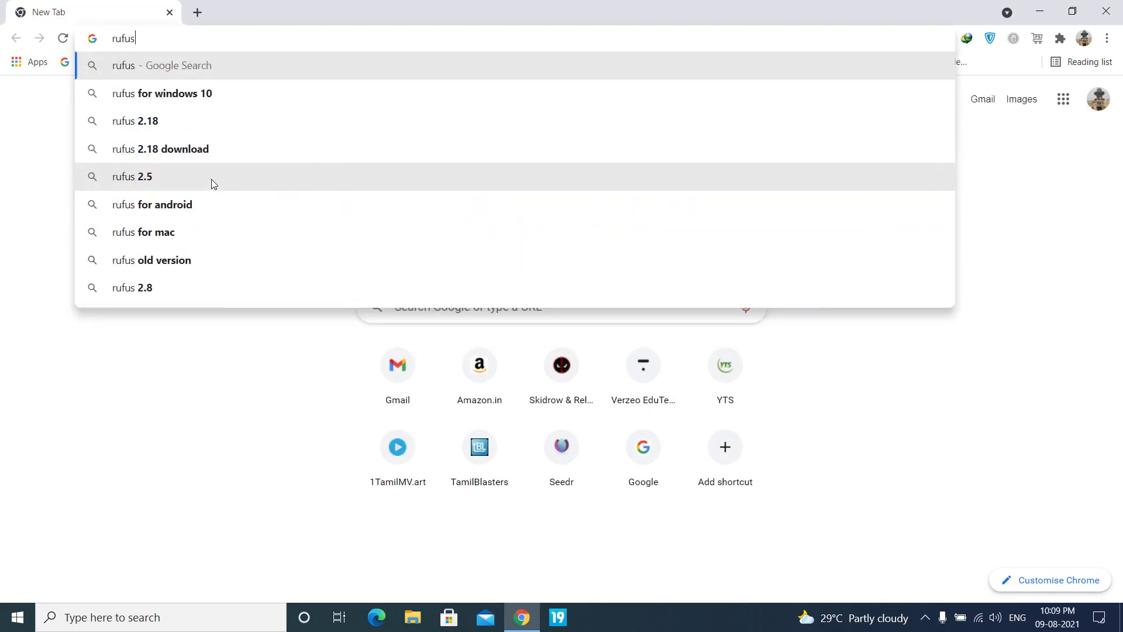
key("Return")
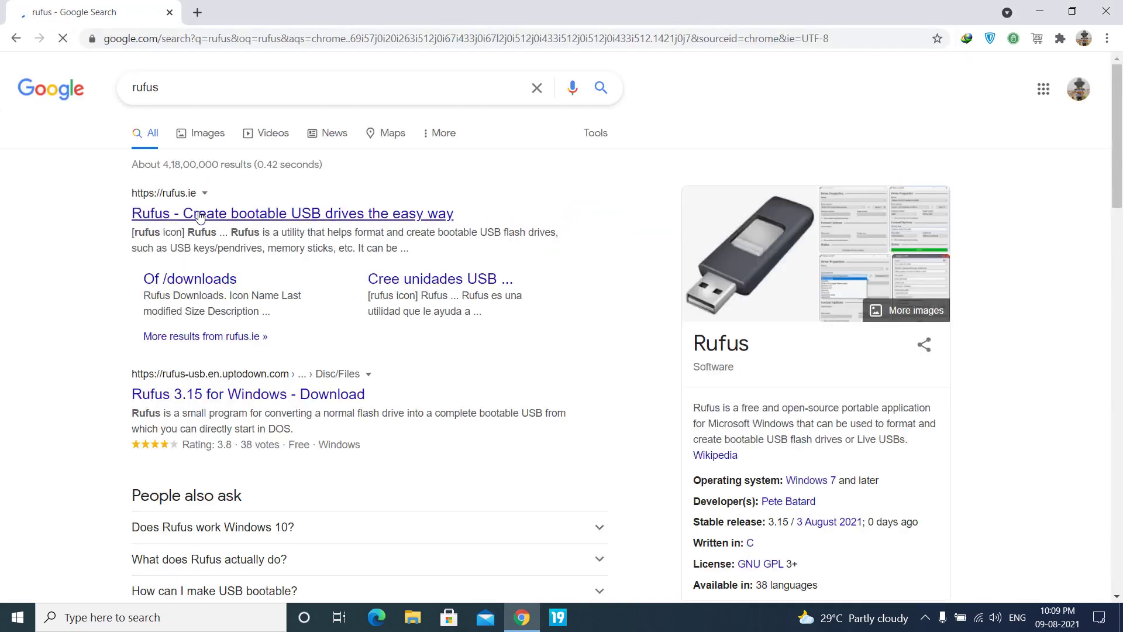
left_click(199, 216)
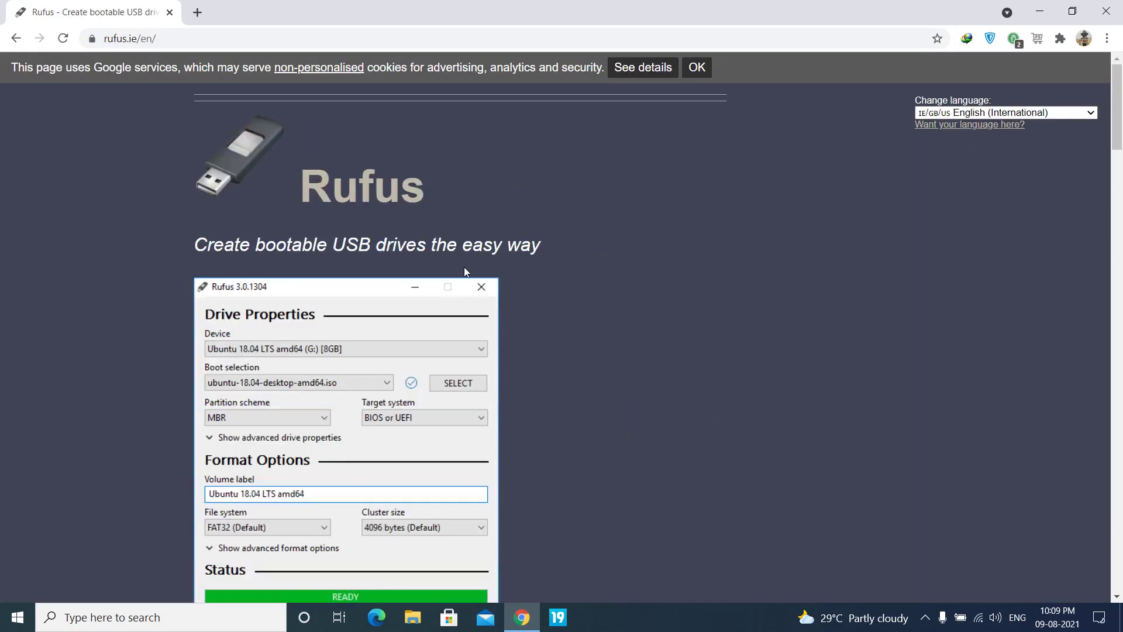
Download Rufus 3.15 from the site's Download section and open the folder containing the saved file.
scroll(464, 266, "down", 1)
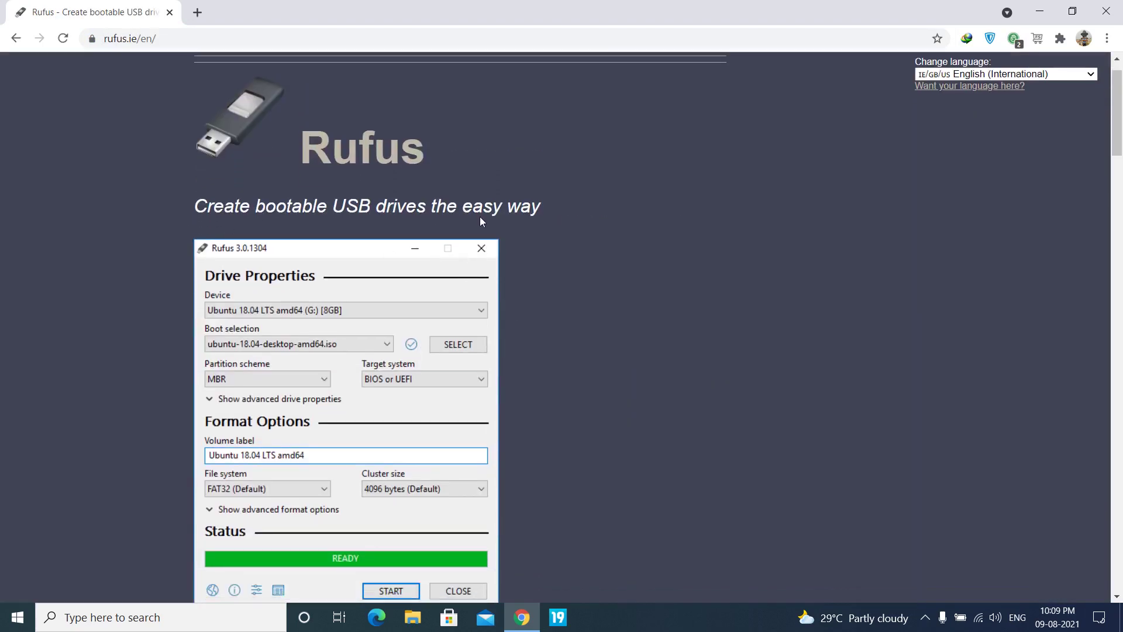
scroll(572, 258, "down", 8)
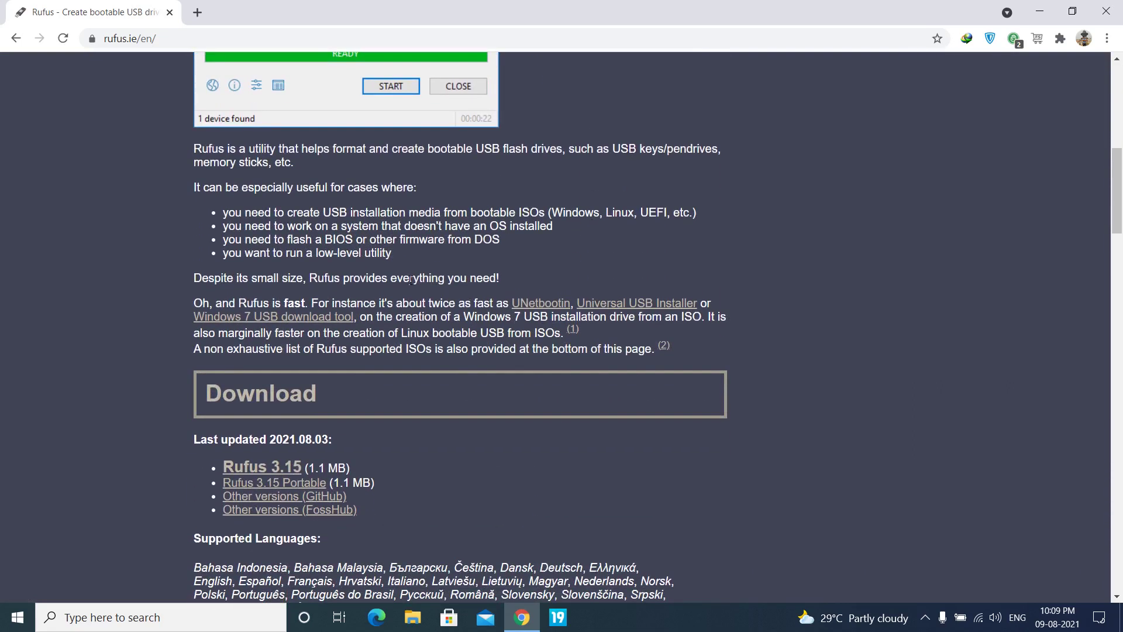
left_click(280, 472)
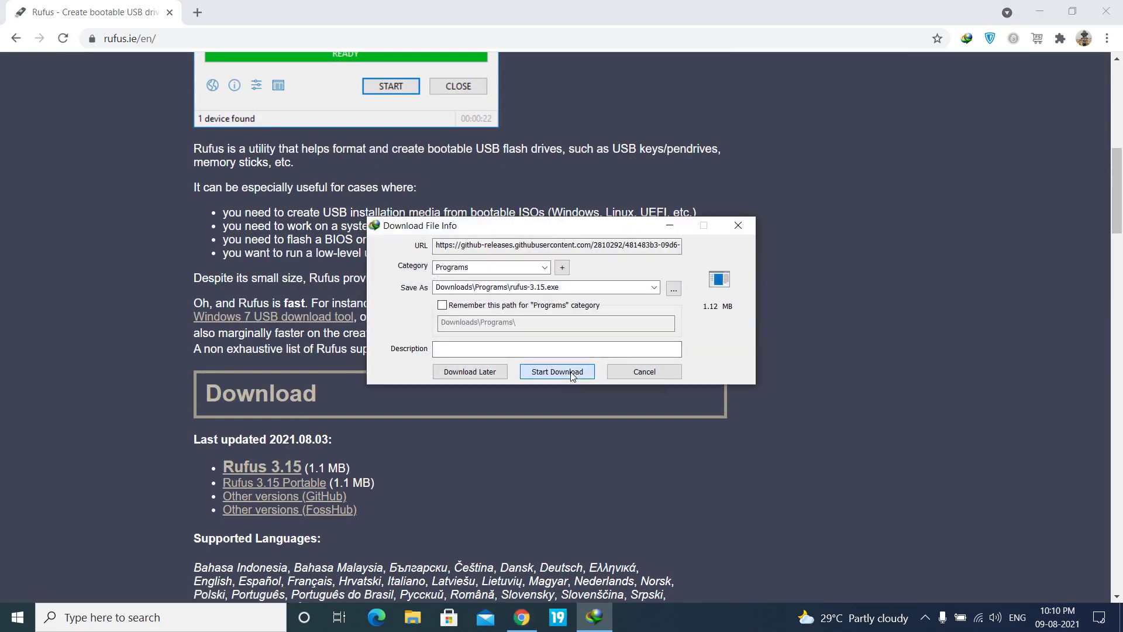
left_click(570, 372)
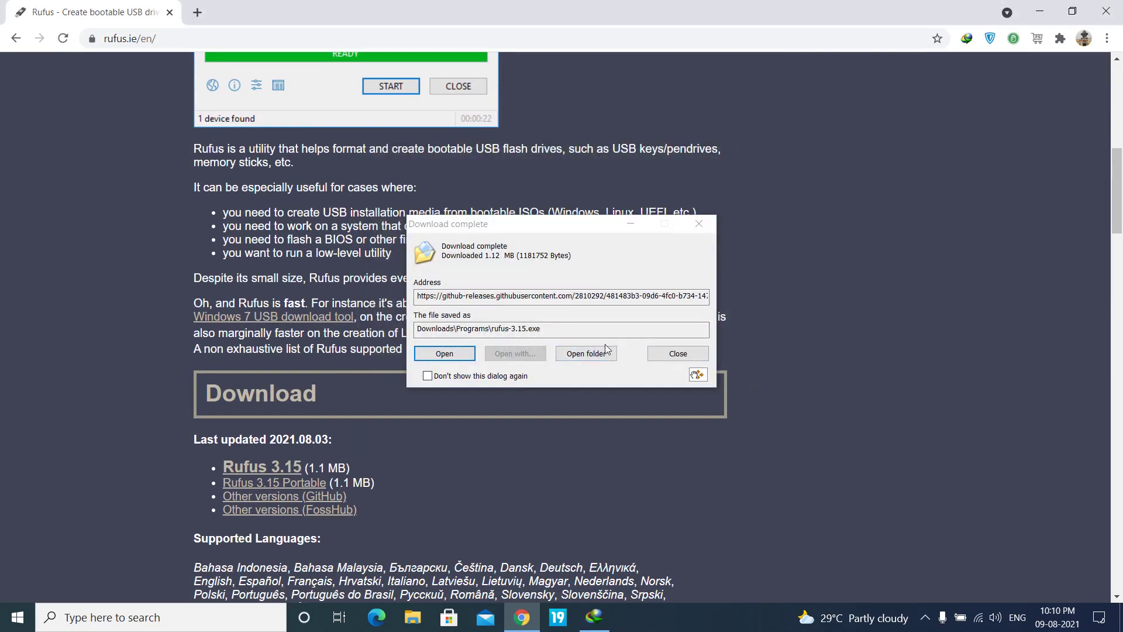
left_click(604, 353)
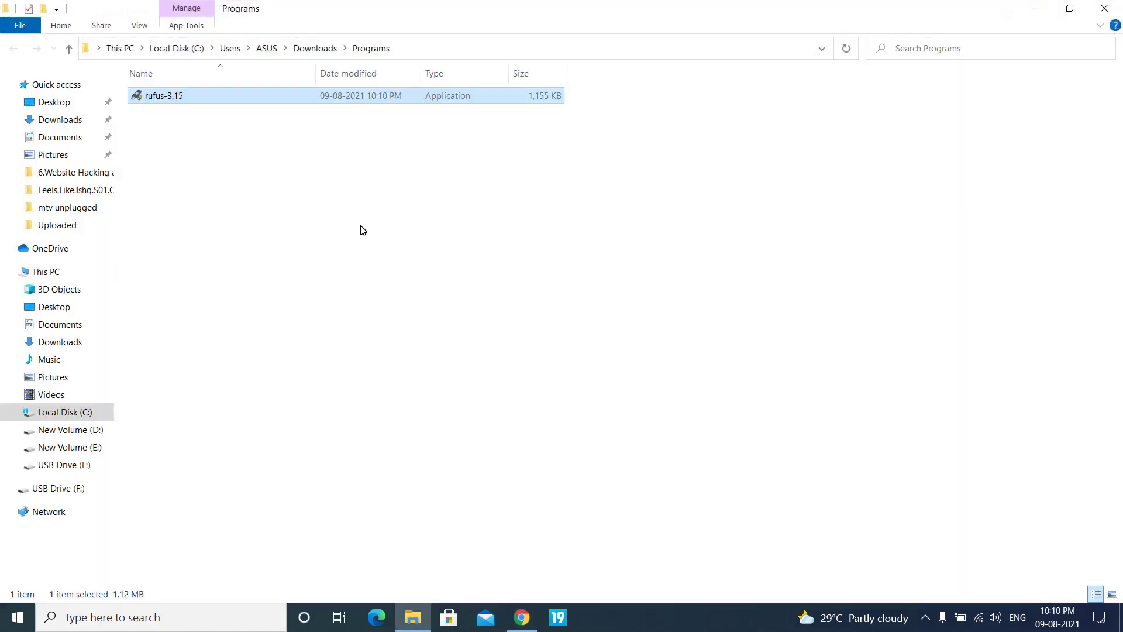
Move rufus-3.15 into the Softwares folder on New Volume (D:), permanently deleting the old rufus-3.13 there.
key("ctrl+x")
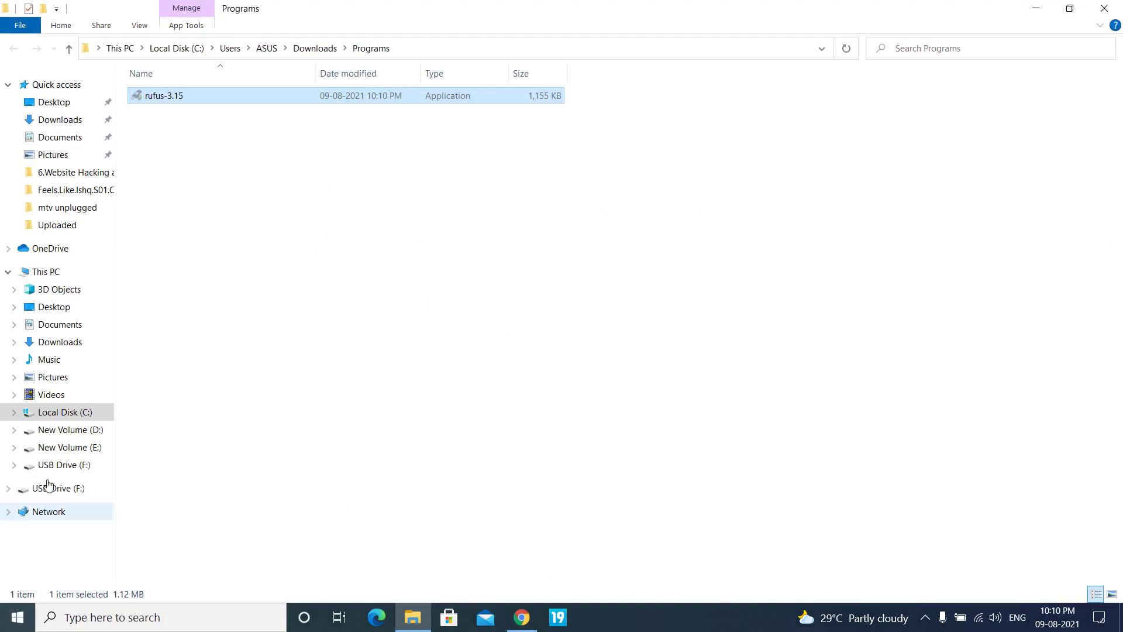
left_click(87, 430)
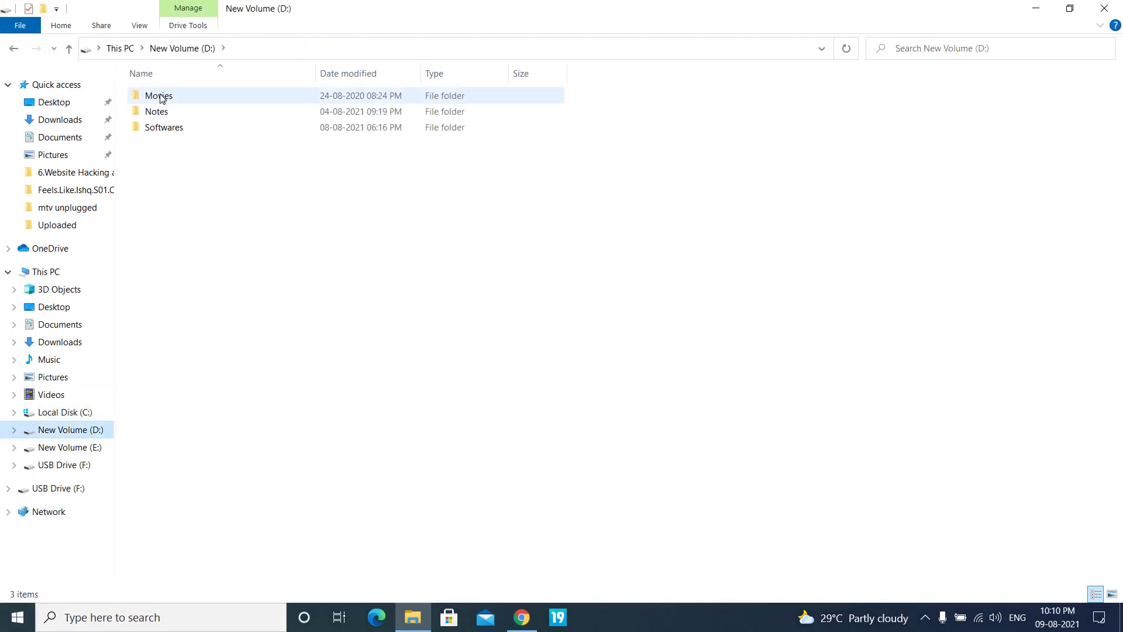
left_click(169, 129)
double_click(170, 133)
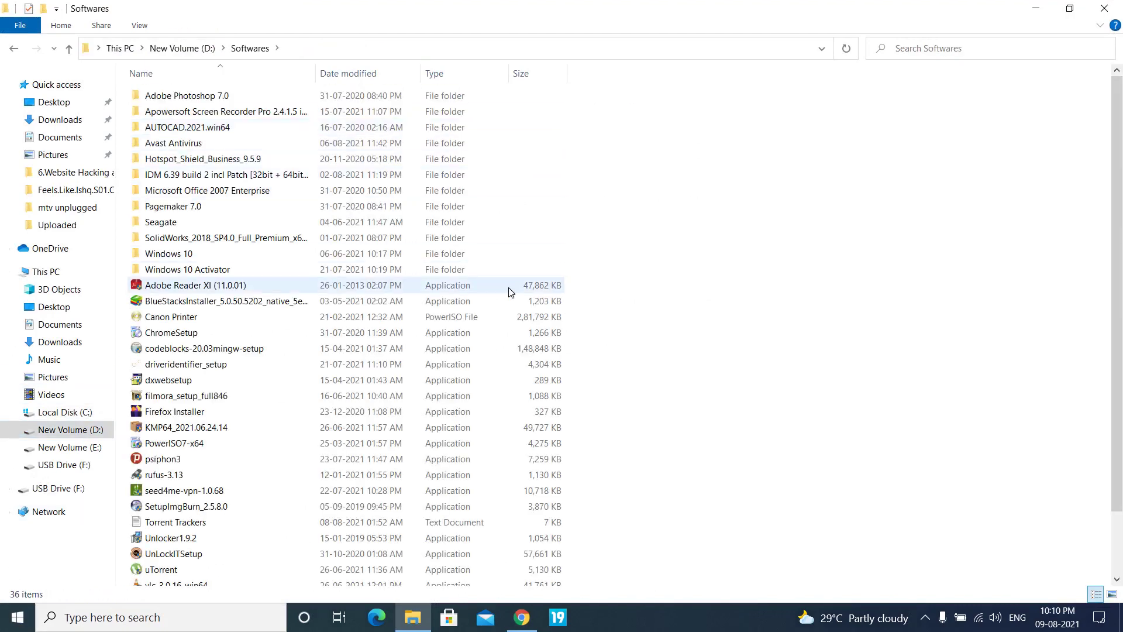
key("r")
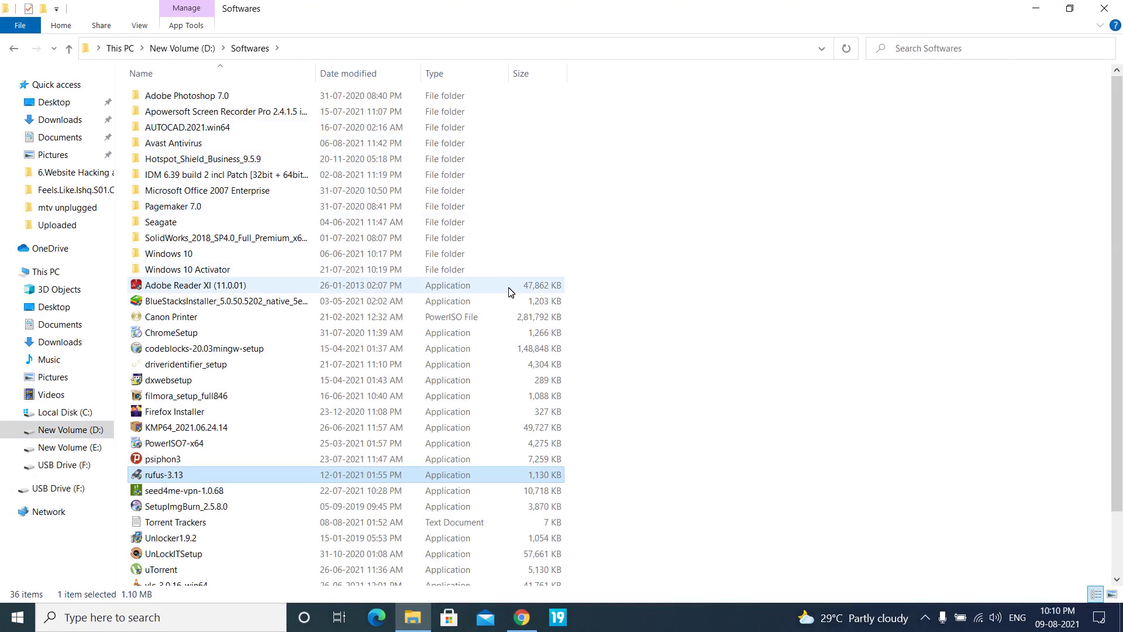
key("shift+Delete")
key("Return")
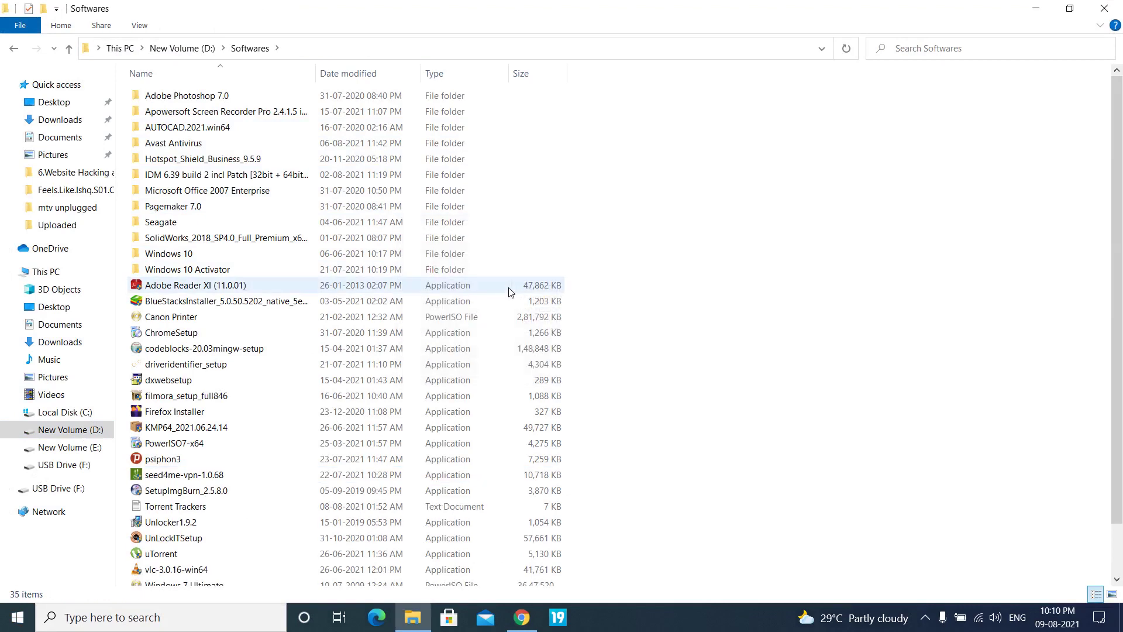
key("ctrl+v")
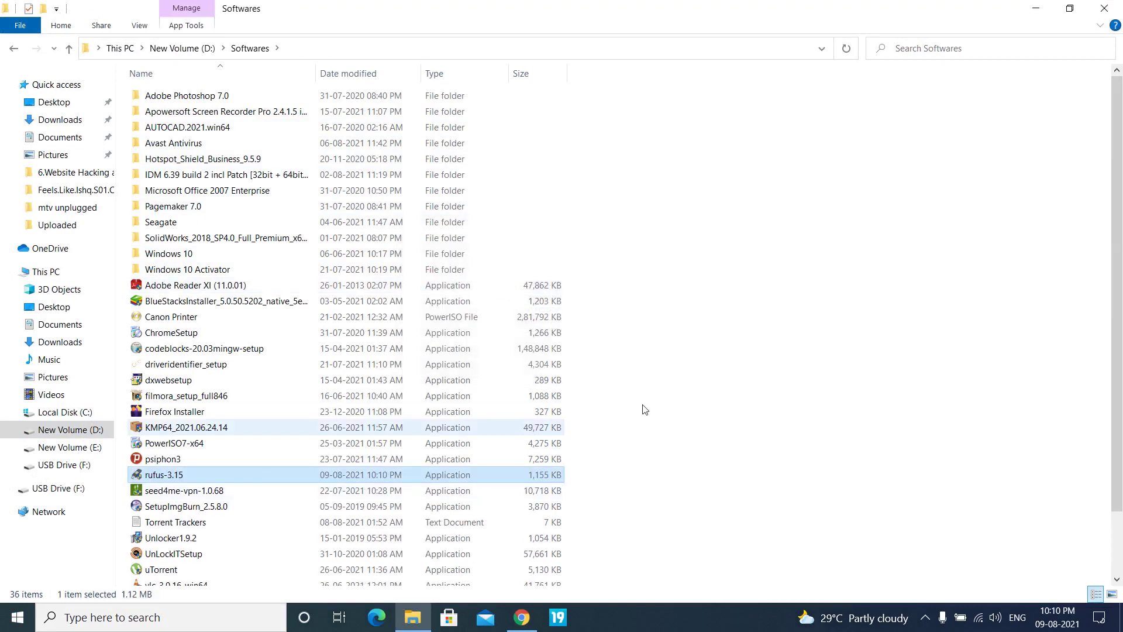
Close the browser and check the contents of the Windows 10 folder inside Softwares.
left_click(530, 619)
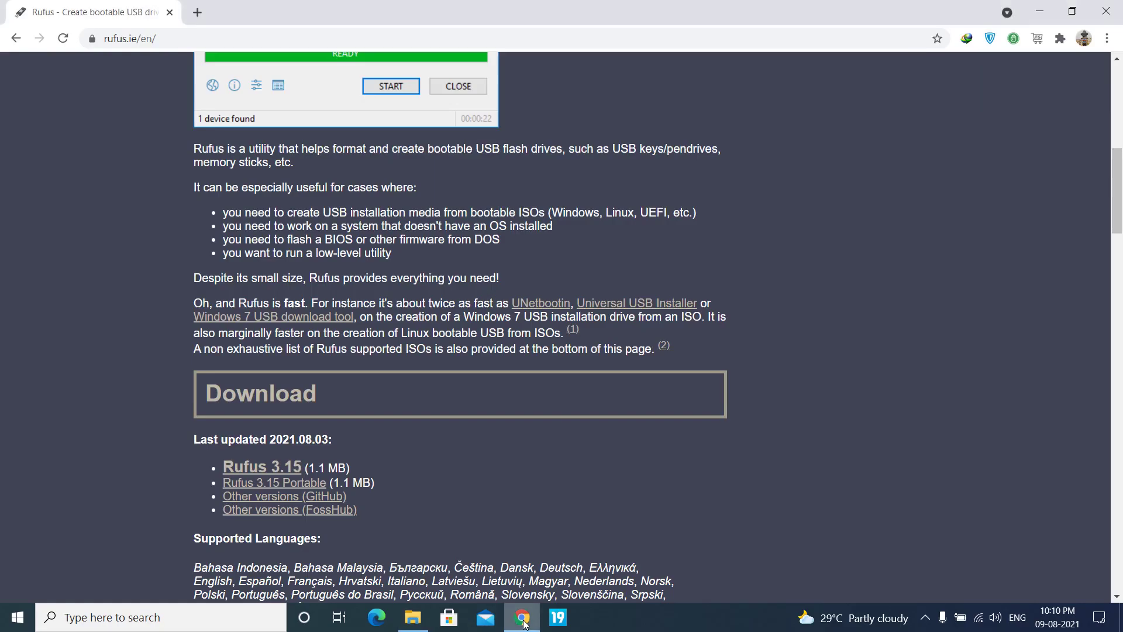
left_click(1118, 7)
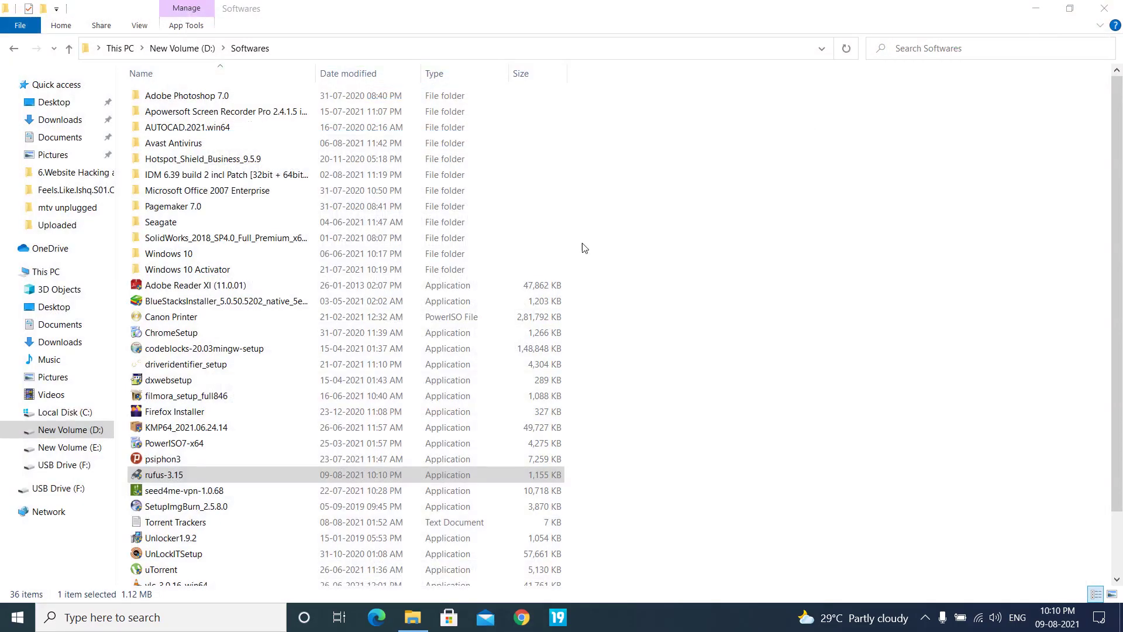
double_click(209, 254)
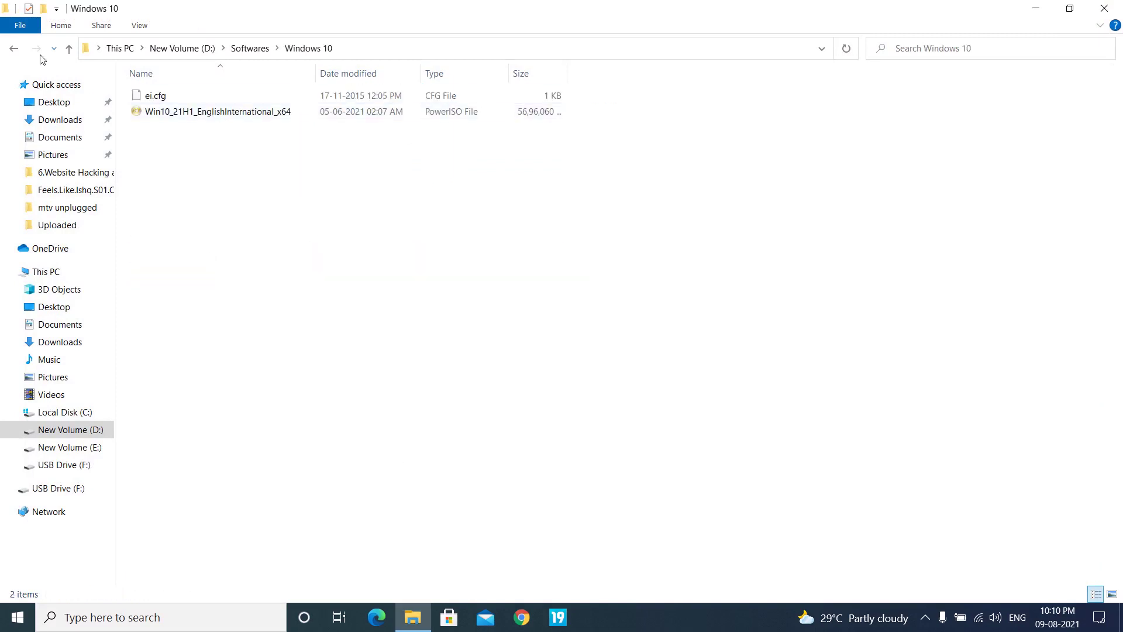
left_click(11, 52)
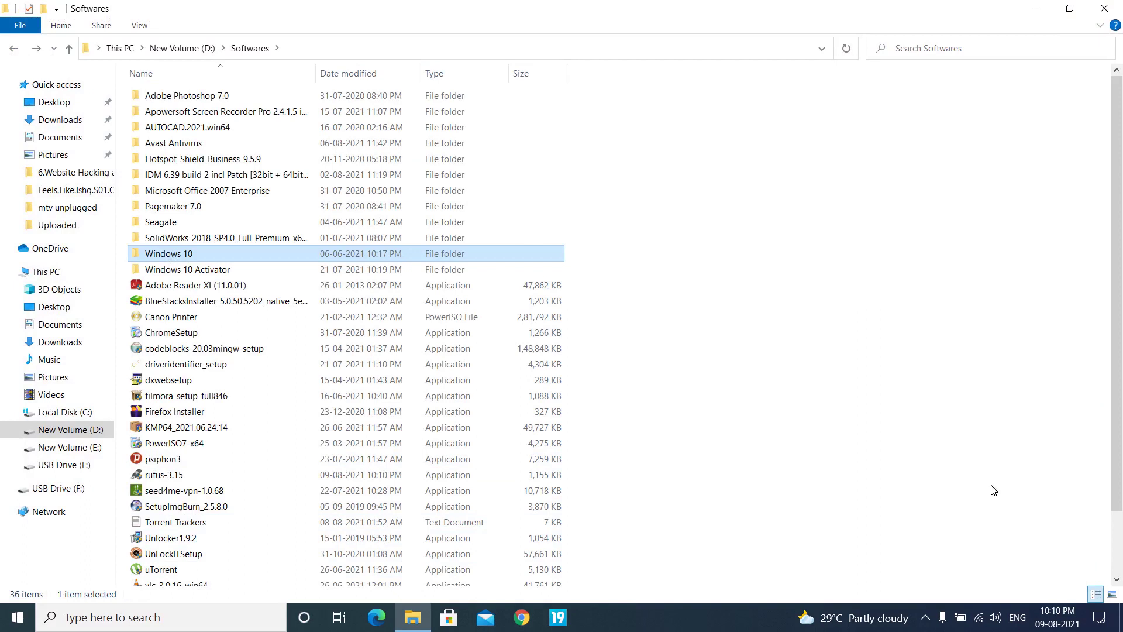
Launch rufus-3.15 from the Softwares folder and allow it to check for application updates online.
scroll(991, 490, "down", 2)
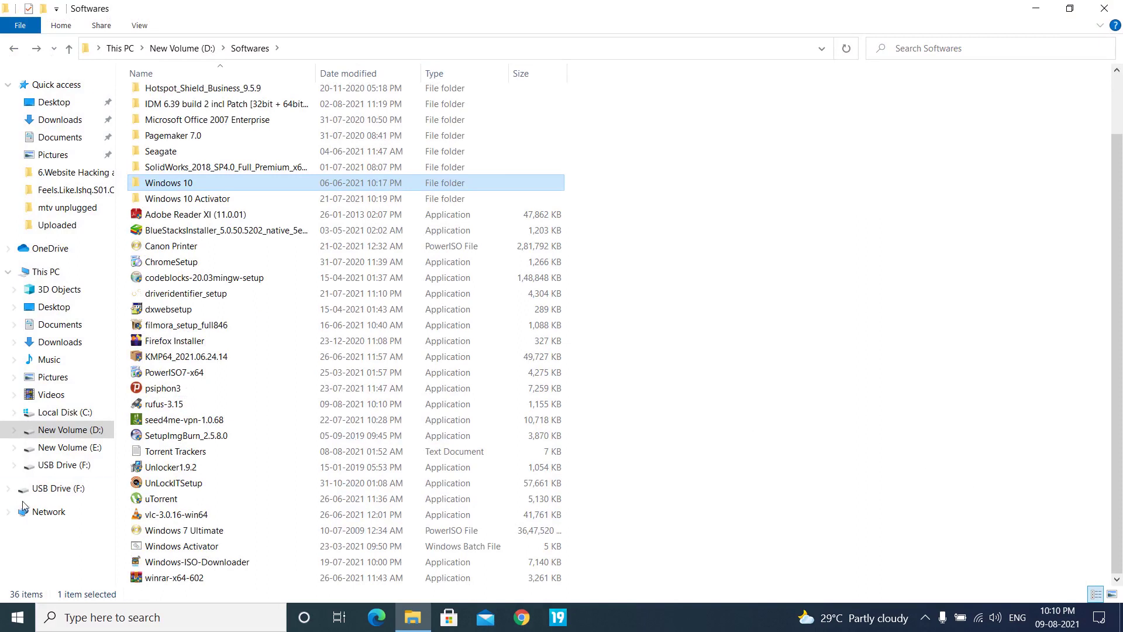
double_click(169, 408)
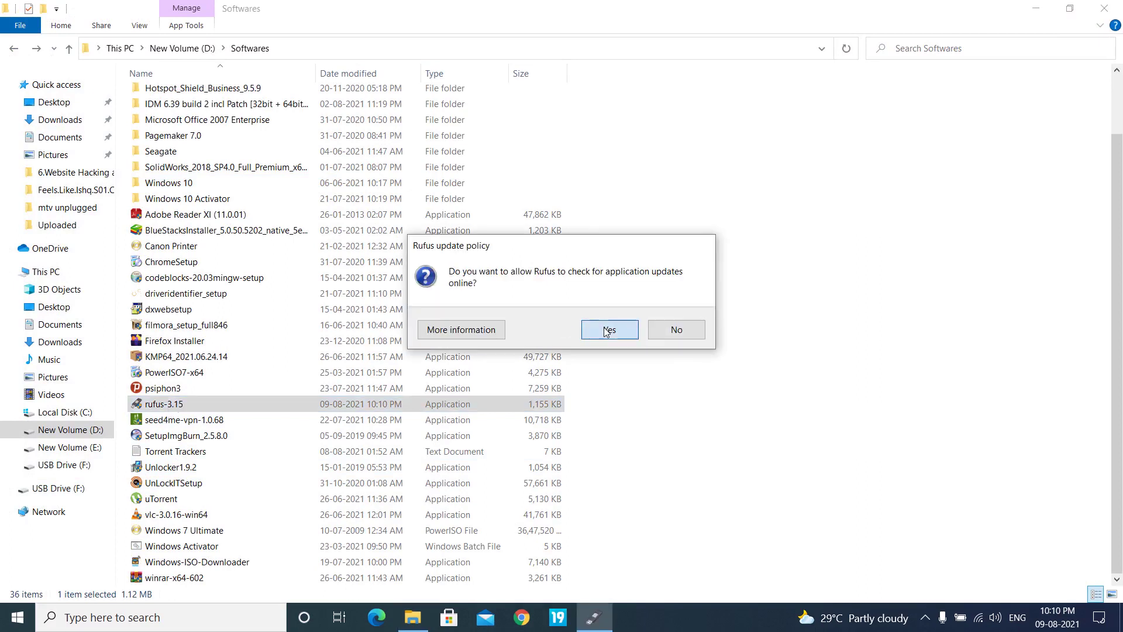
left_click(609, 330)
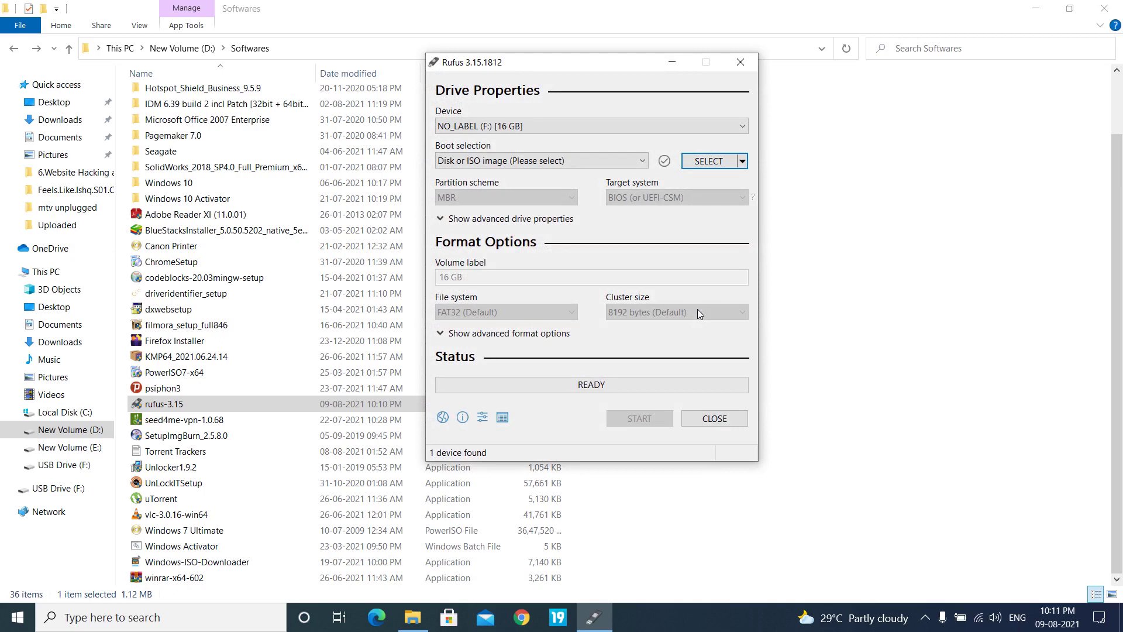
Choose NO_LABEL (F:) [16 GB] as the device and load Win10_21H1_EnglishInternational_x64 from D:, Softwares, Windows 10 as the boot image.
left_click(673, 126)
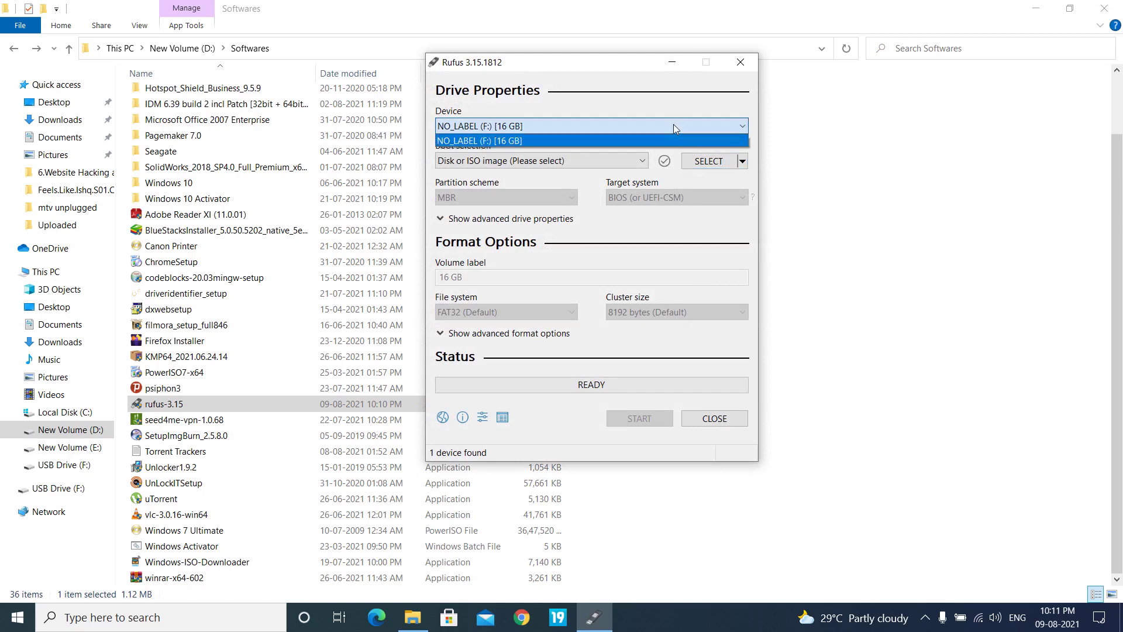
left_click(648, 143)
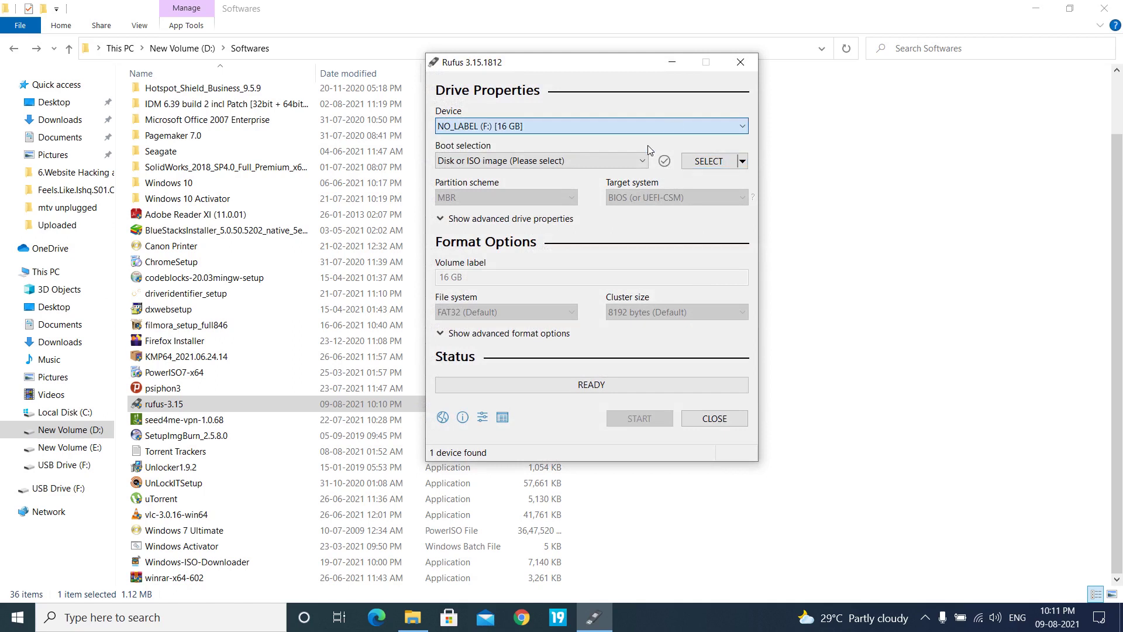
left_click(729, 161)
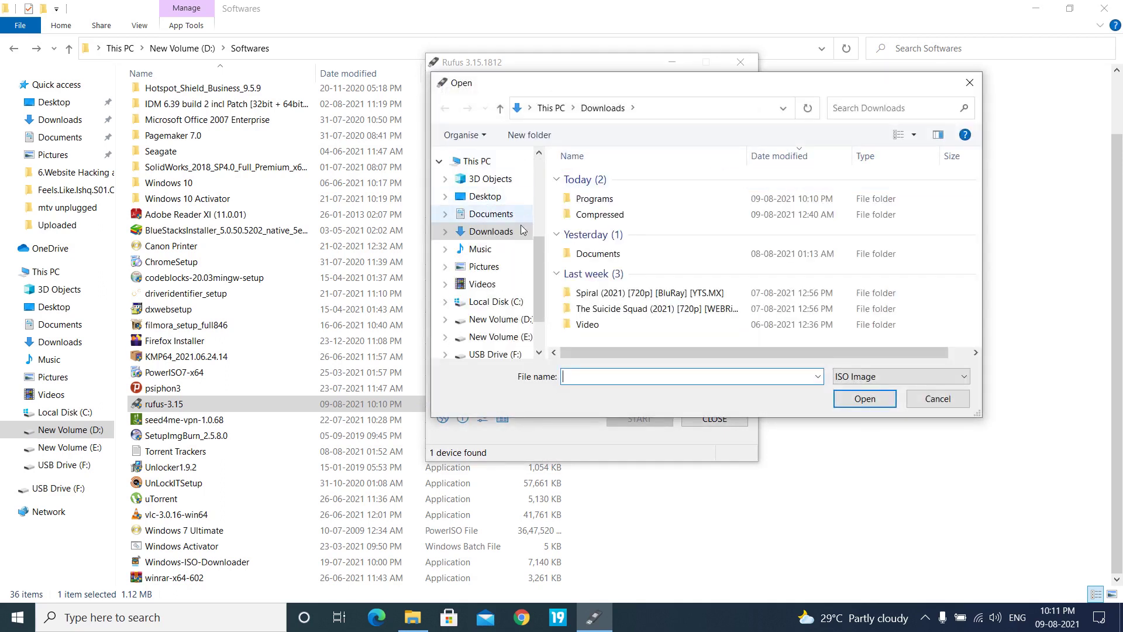
left_click(513, 320)
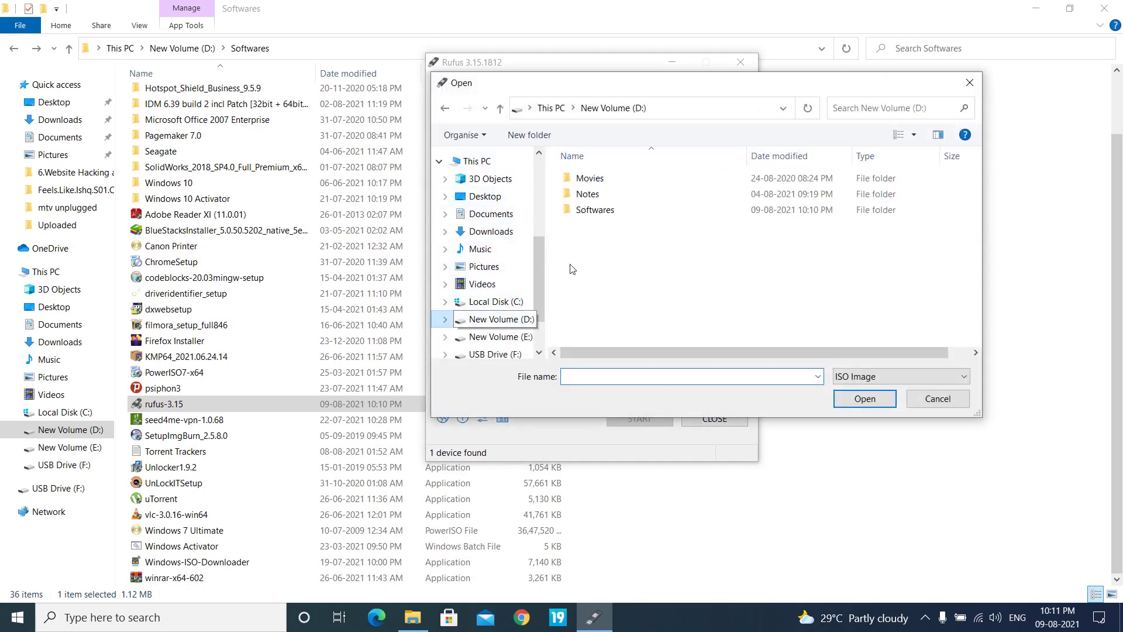
double_click(648, 208)
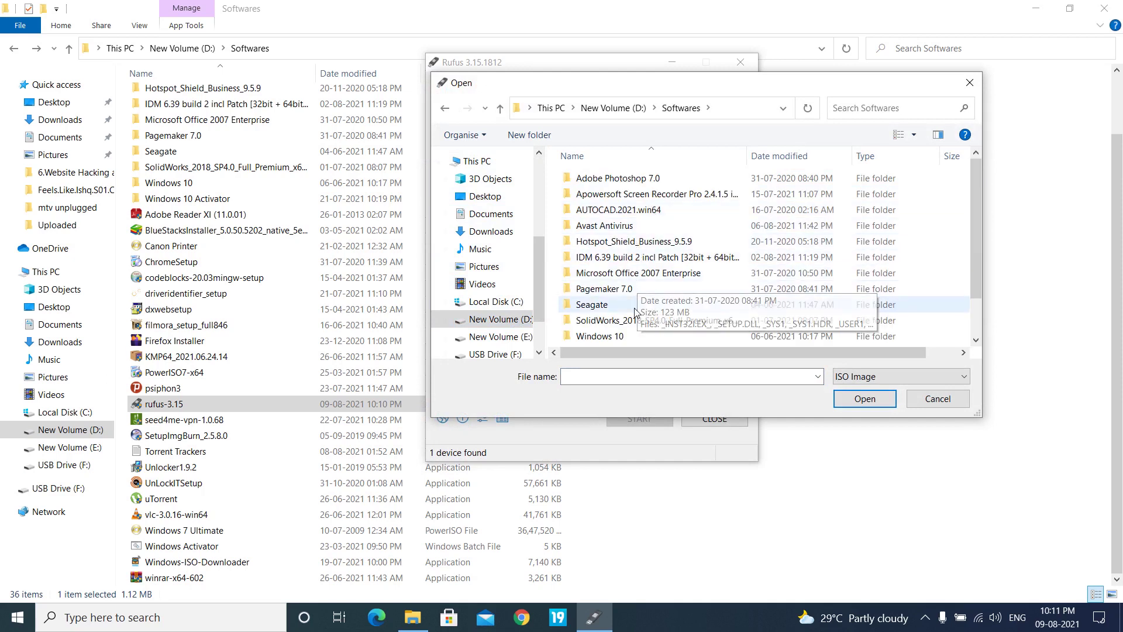
double_click(636, 337)
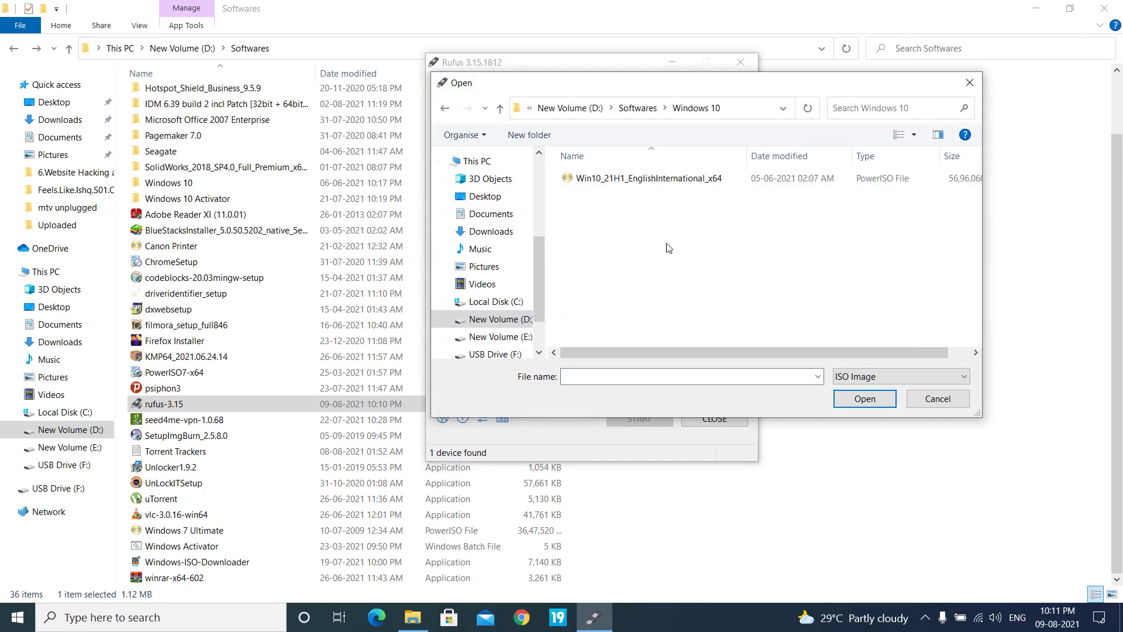
left_click(690, 178)
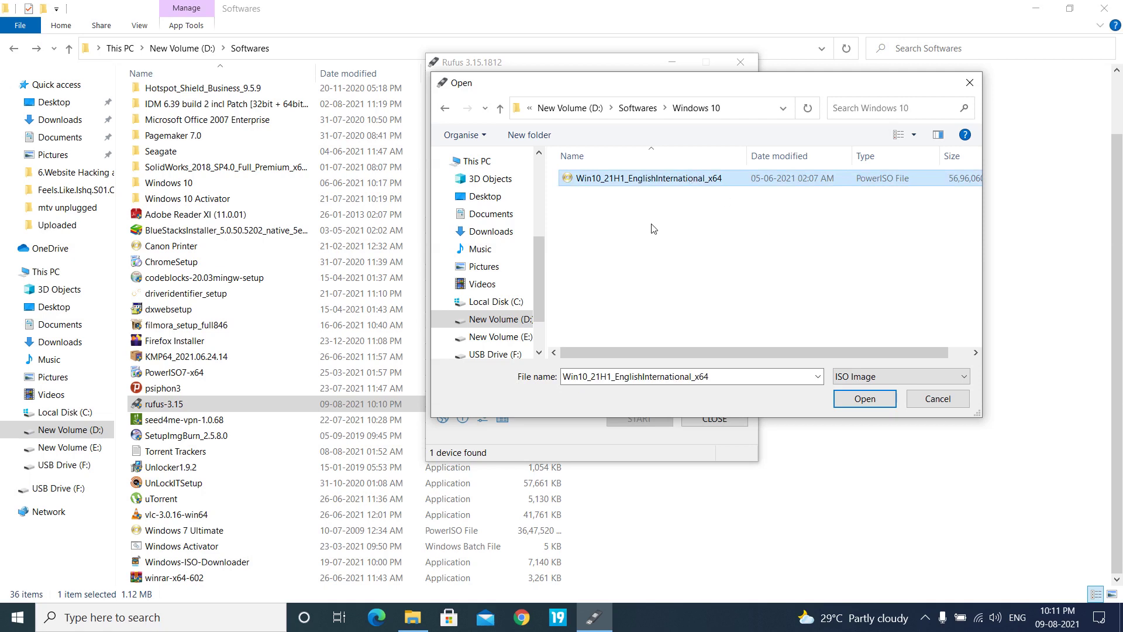
left_click(882, 397)
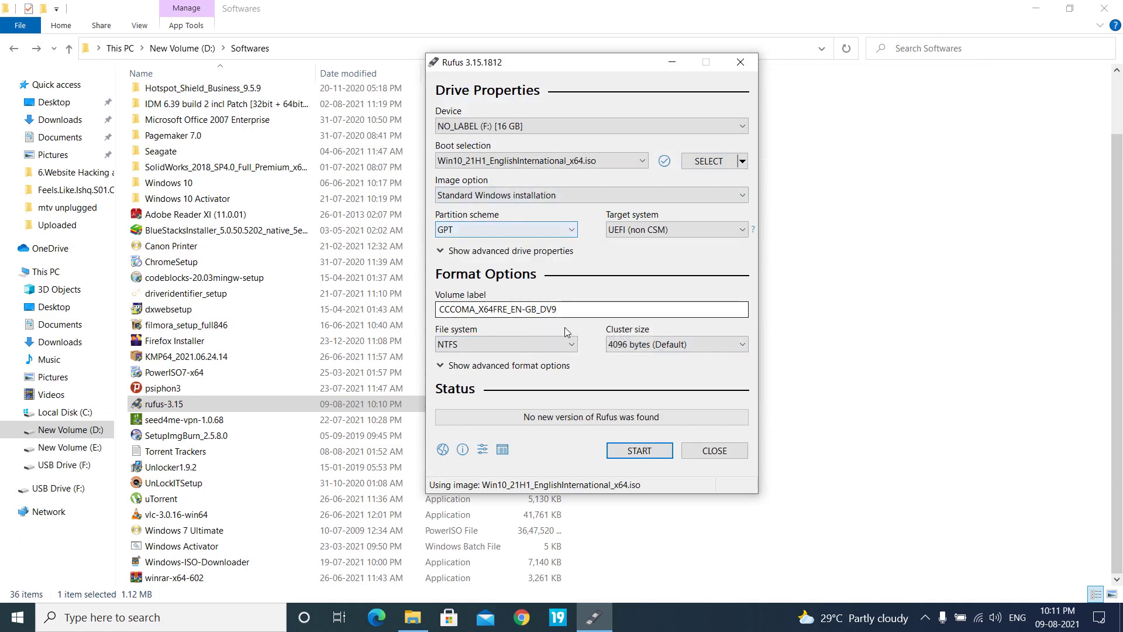
Replace the volume label with "Windows 10 All Version".
left_click(580, 316)
key("BackSpace")
key("BackSpace")
key("BackSpace")
key("BackSpace")
key("BackSpace")
key("BackSpace")
key("BackSpace")
key("BackSpace")
key("BackSpace")
key("BackSpace")
key("BackSpace")
key("BackSpace")
key("BackSpace")
key("BackSpace")
key("BackSpace")
key("BackSpace")
key("BackSpace")
key("BackSpace")
key("BackSpace")
key("BackSpace")
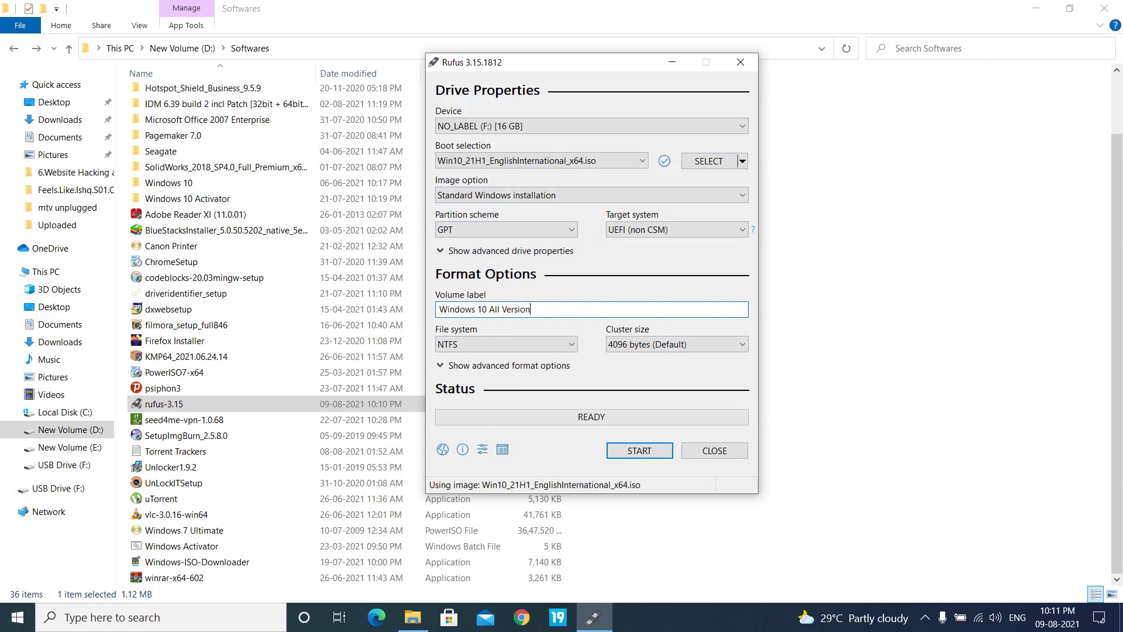
Review the available partition schemes, keeping GPT selected.
left_click(513, 233)
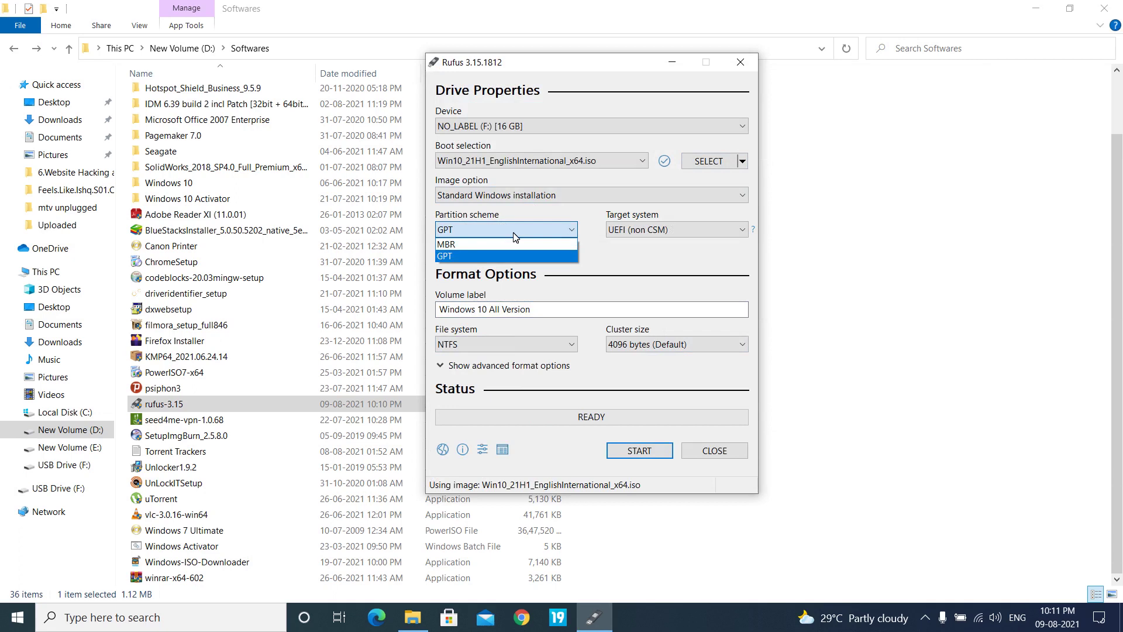
left_click(514, 236)
left_click(514, 237)
left_click(514, 237)
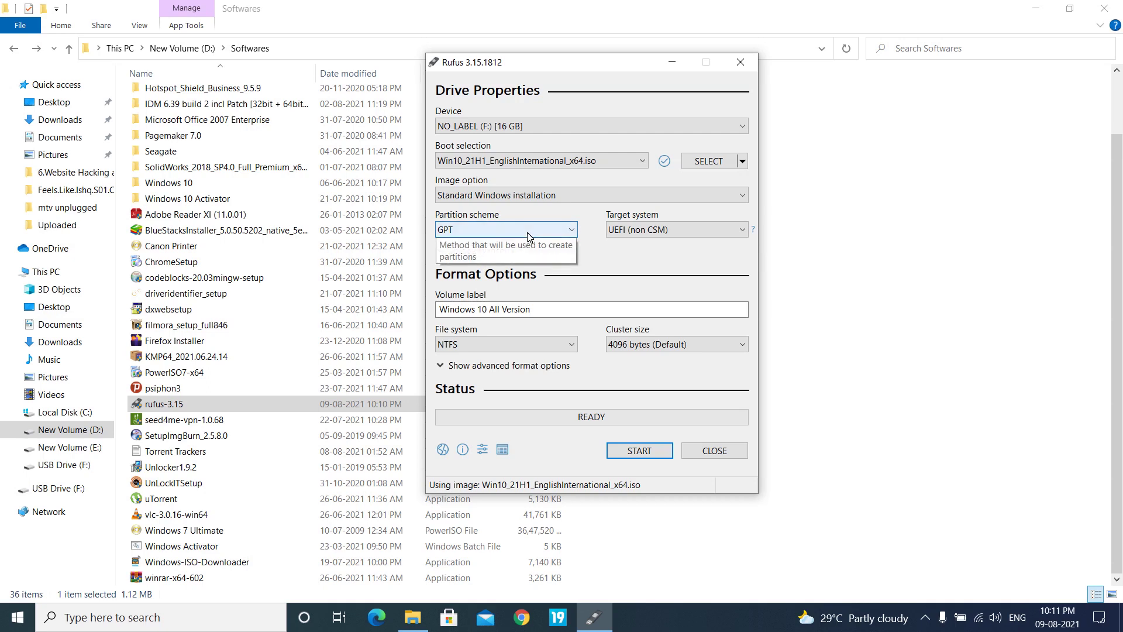
left_click(527, 236)
left_click(528, 236)
left_click(527, 237)
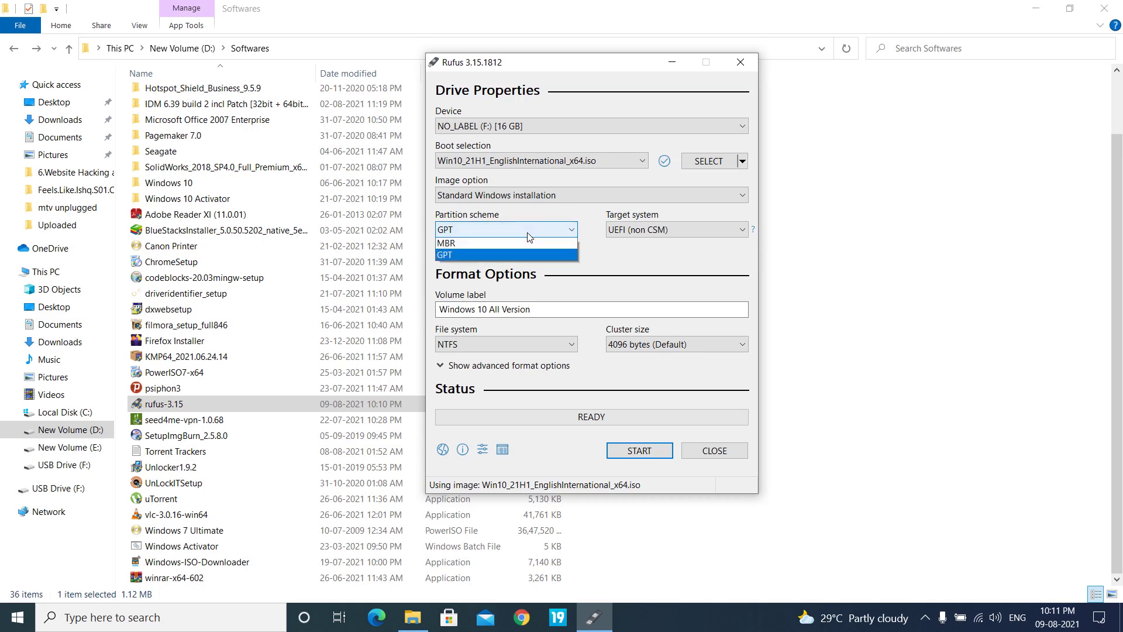
left_click(528, 236)
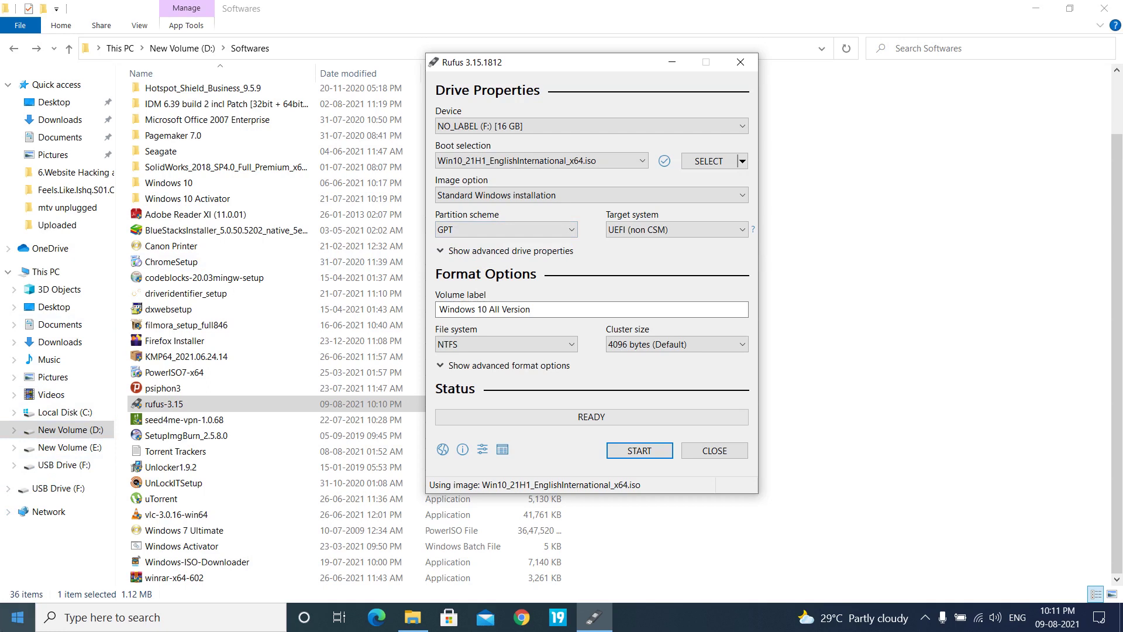
Switch to Disk Management and check Disk 0's partition style in its volume properties, closing the tool when done.
right_click(7, 629)
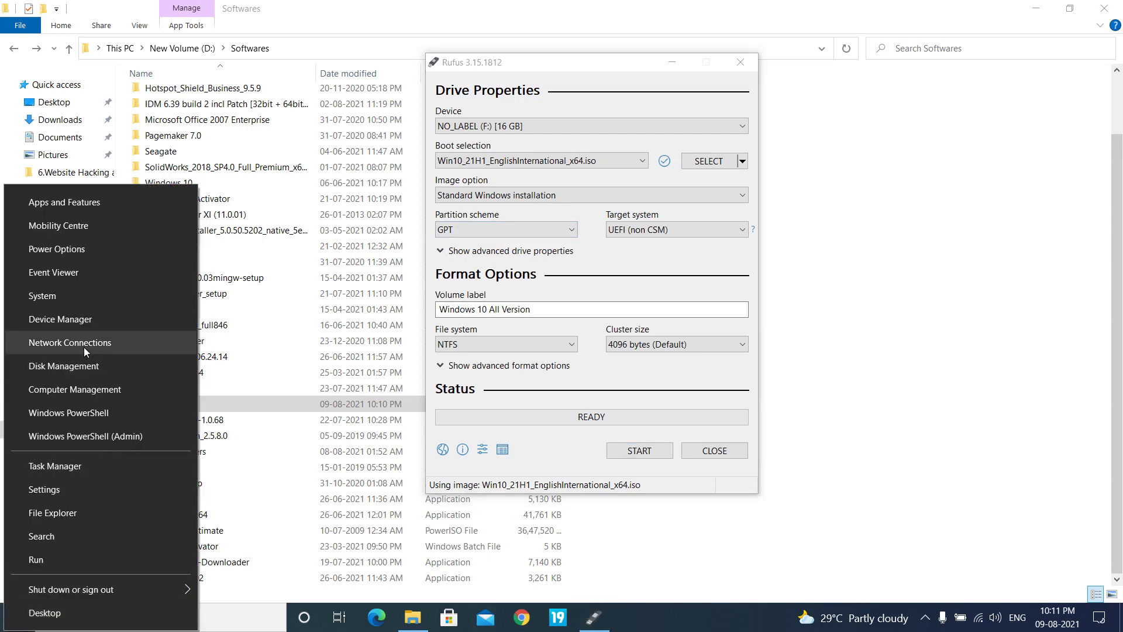
left_click(104, 365)
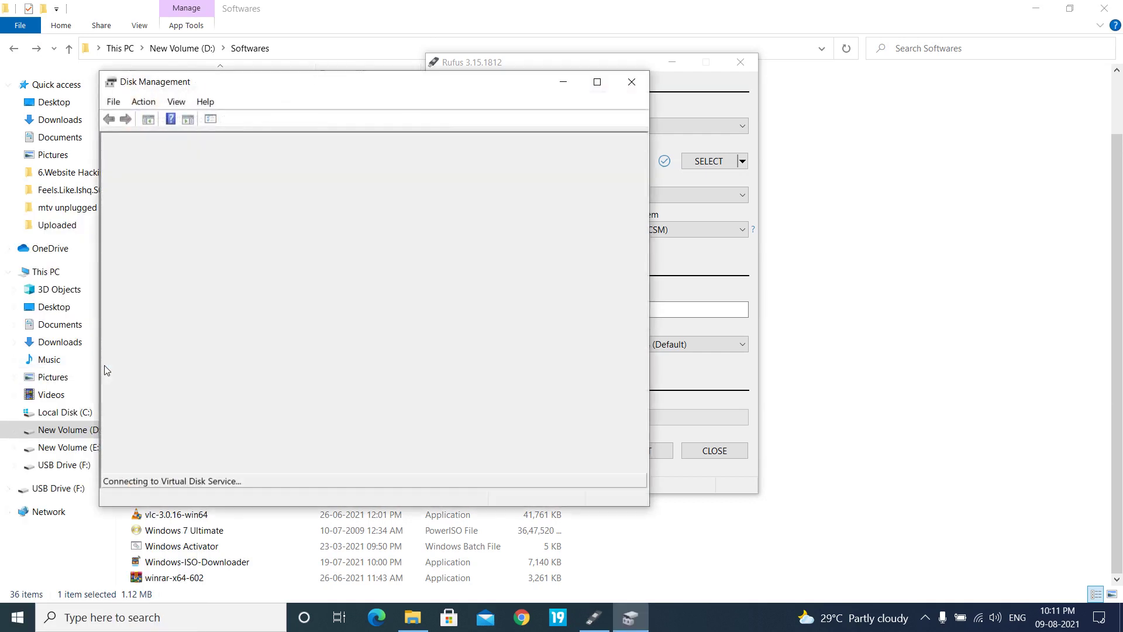
left_click(595, 86)
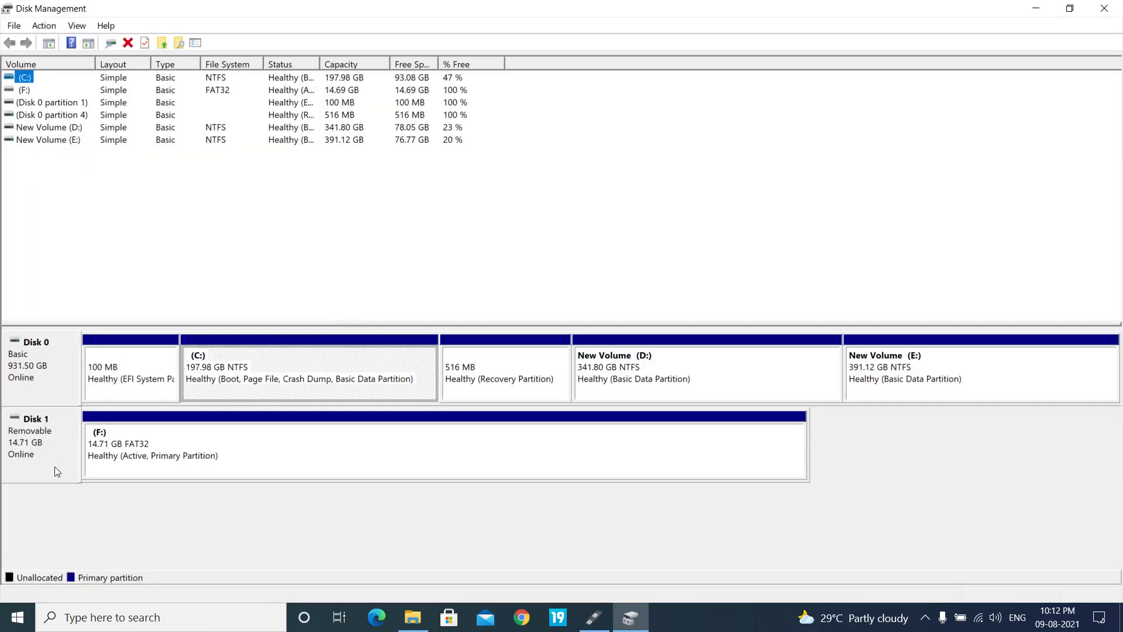
right_click(33, 363)
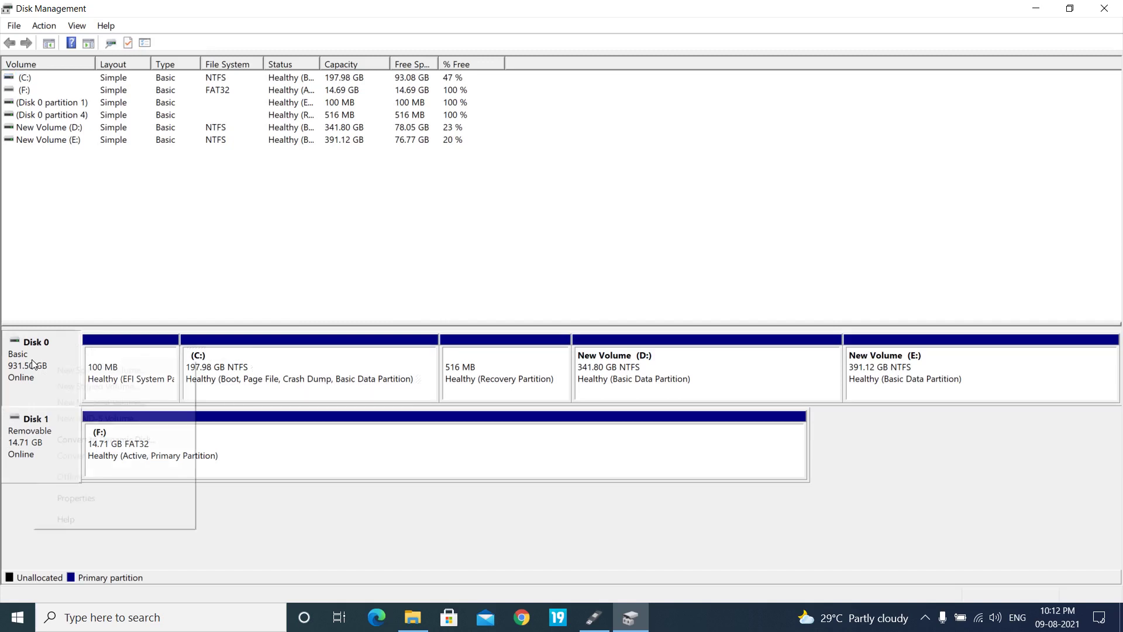
left_click(98, 501)
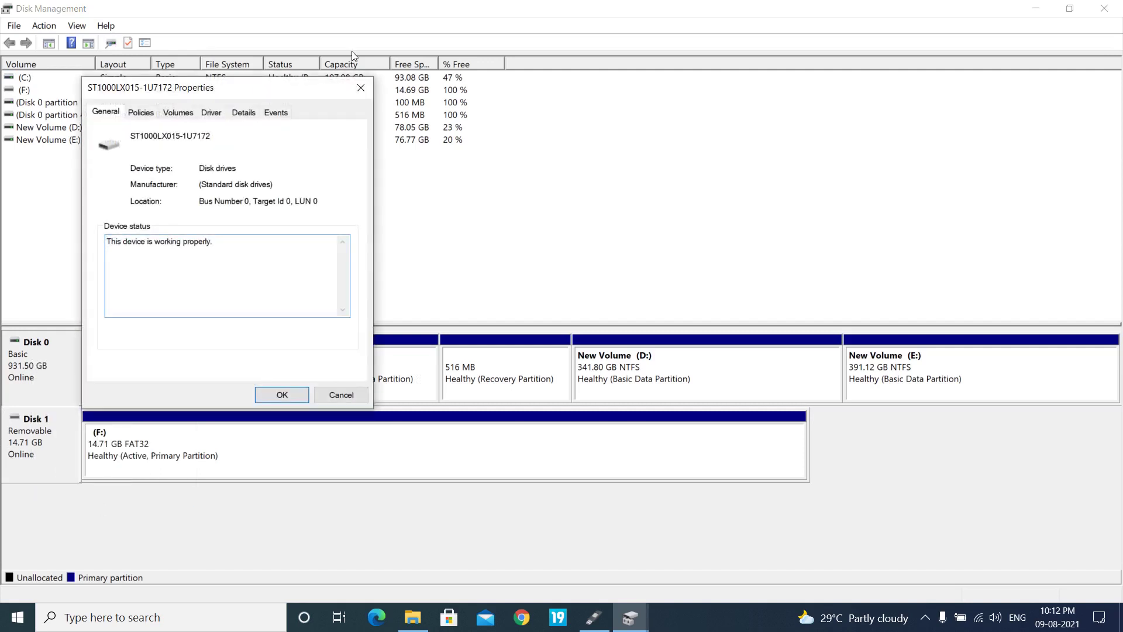
left_click(182, 113)
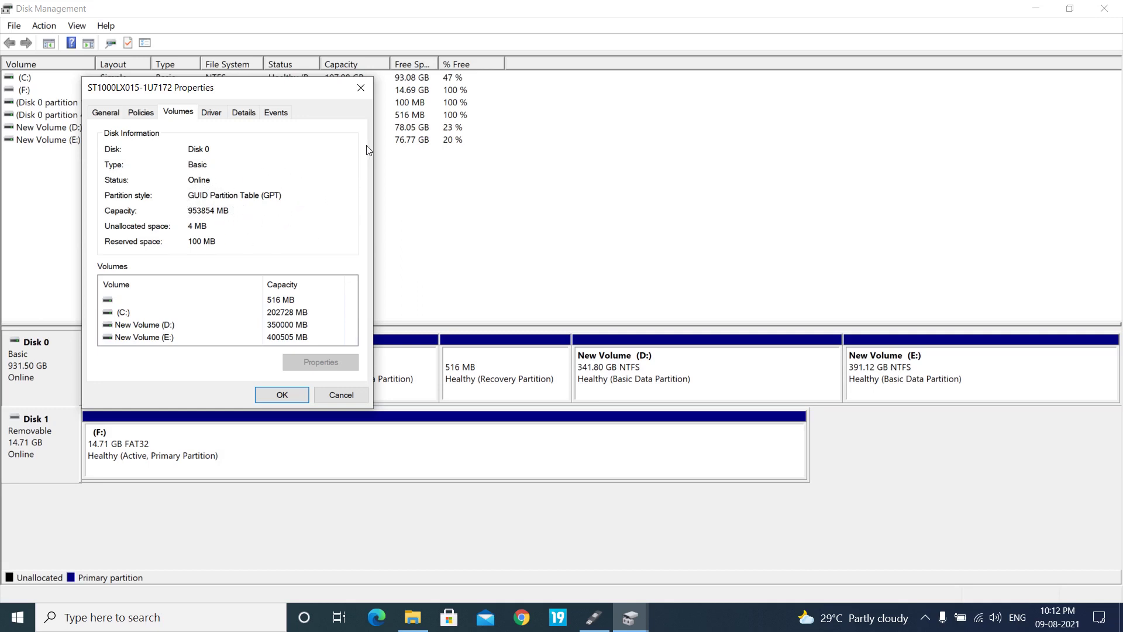
left_click(361, 88)
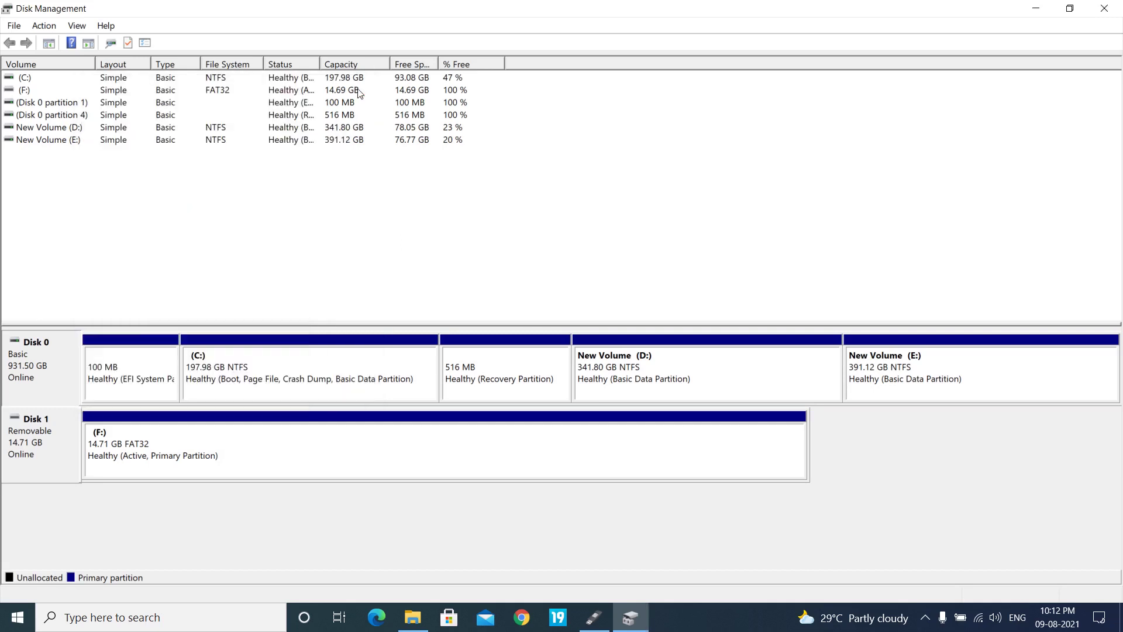
left_click(1119, 8)
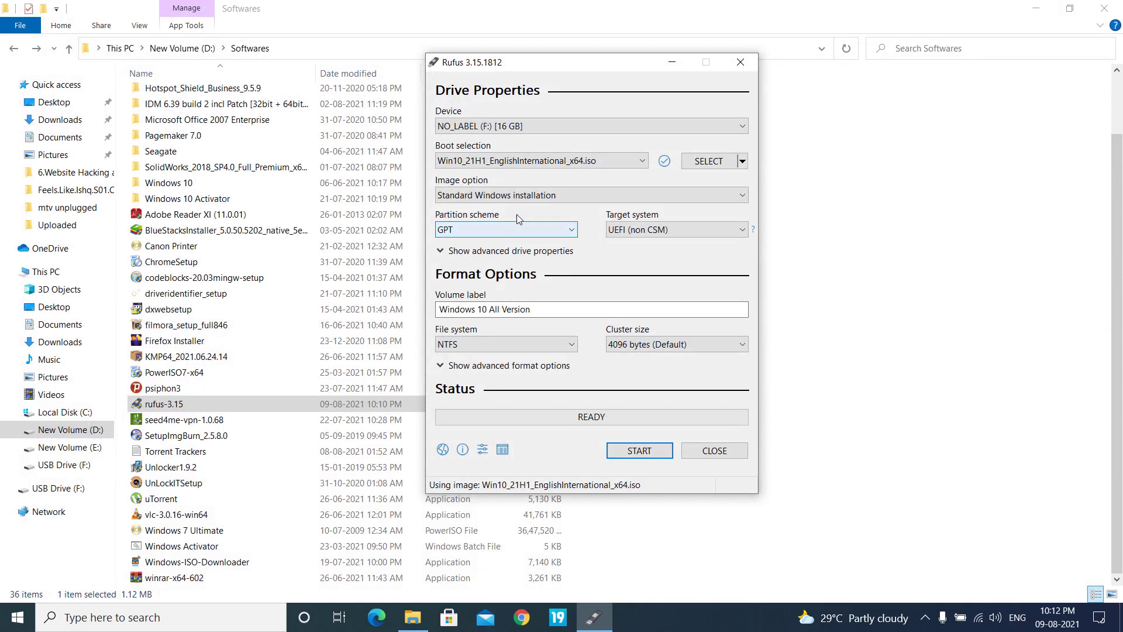
Review the target system and image option choices, keeping UEFI (non CSM) and Standard Windows installation.
left_click(664, 229)
left_click(662, 229)
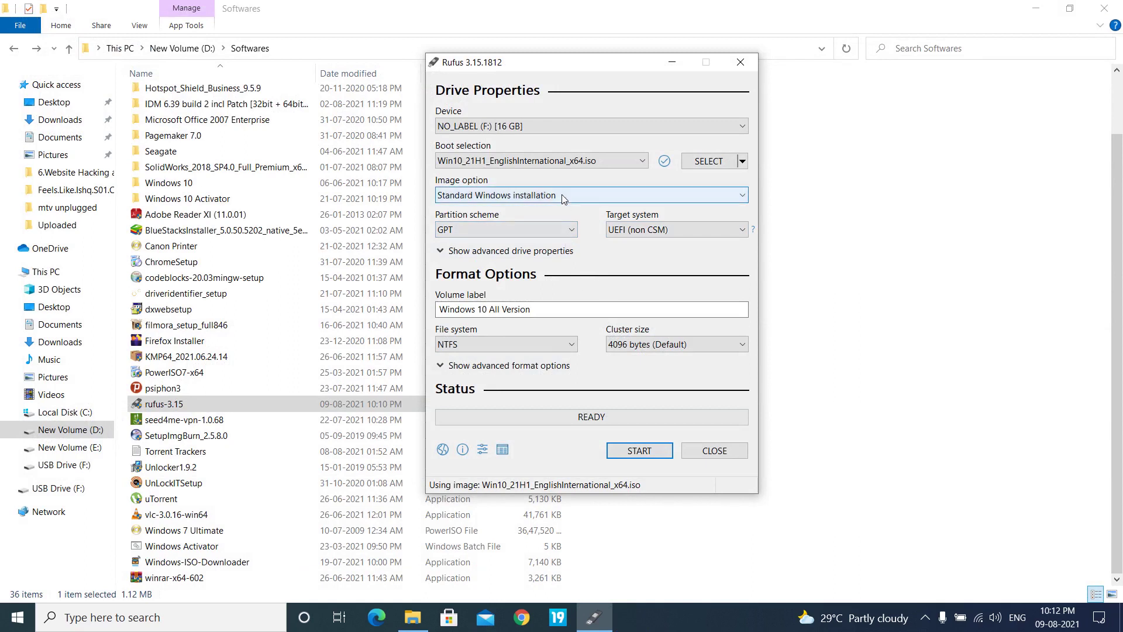
mouse_move(562, 199)
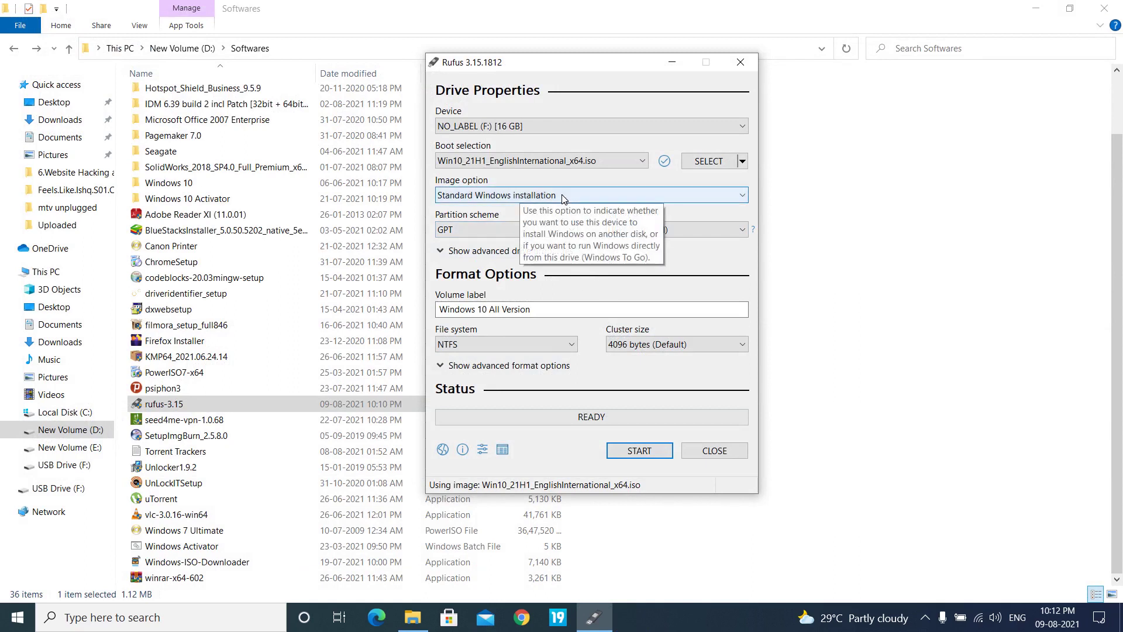
left_click(483, 196)
left_click(484, 200)
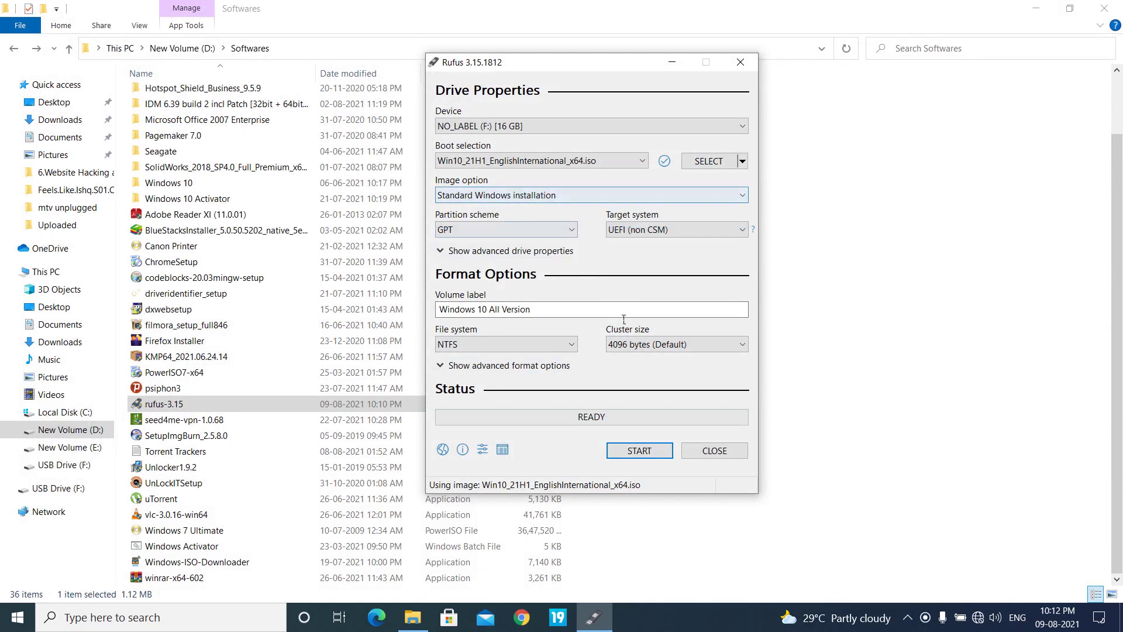
Start writing the Windows 10 image to the NO_LABEL (F:) USB drive, accepting that all its data is destroyed.
left_click(631, 451)
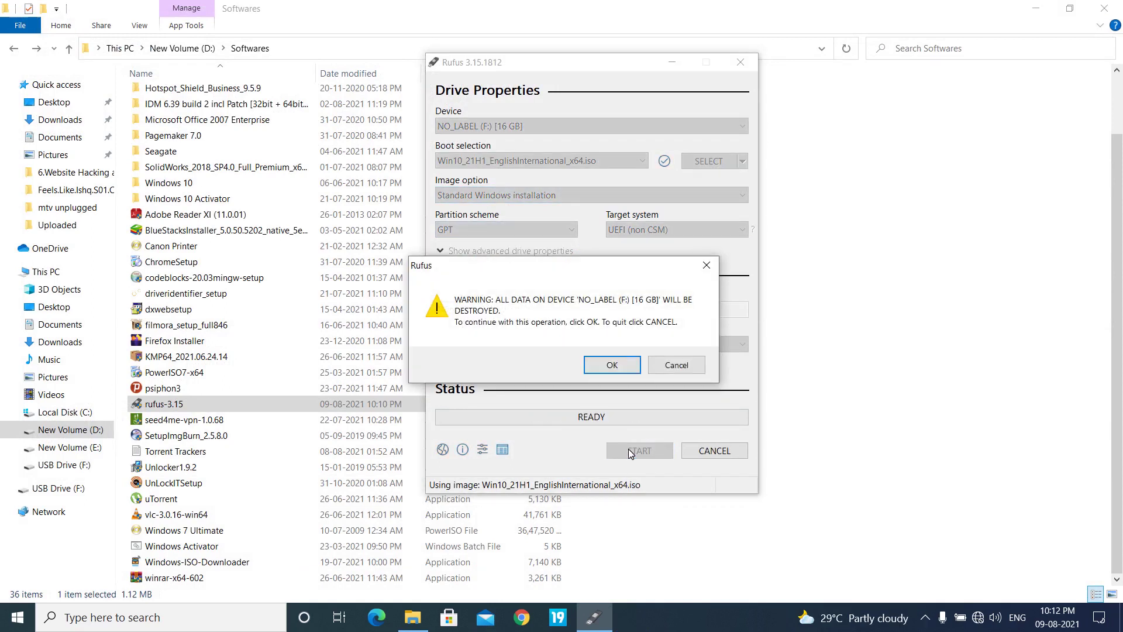
left_click(627, 366)
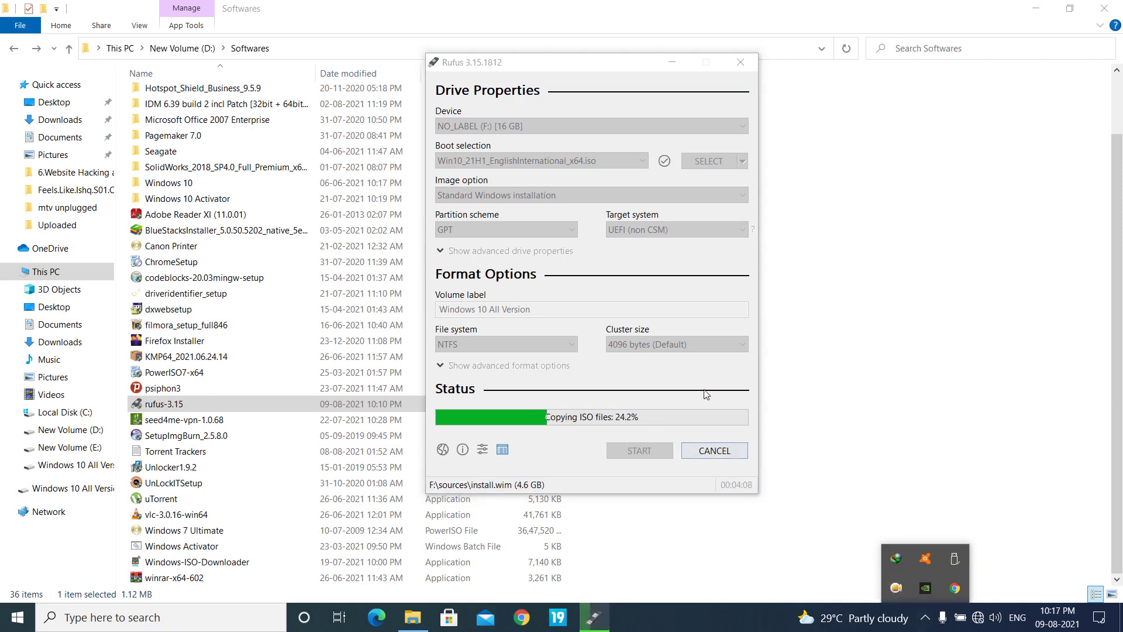
left_click(706, 393)
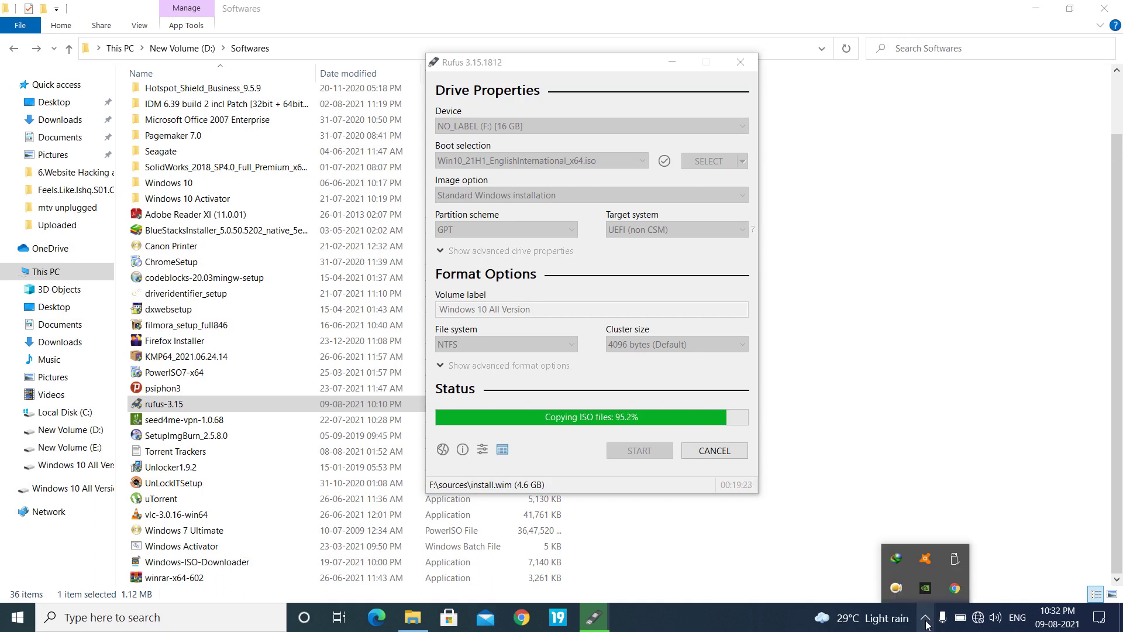
left_click(659, 416)
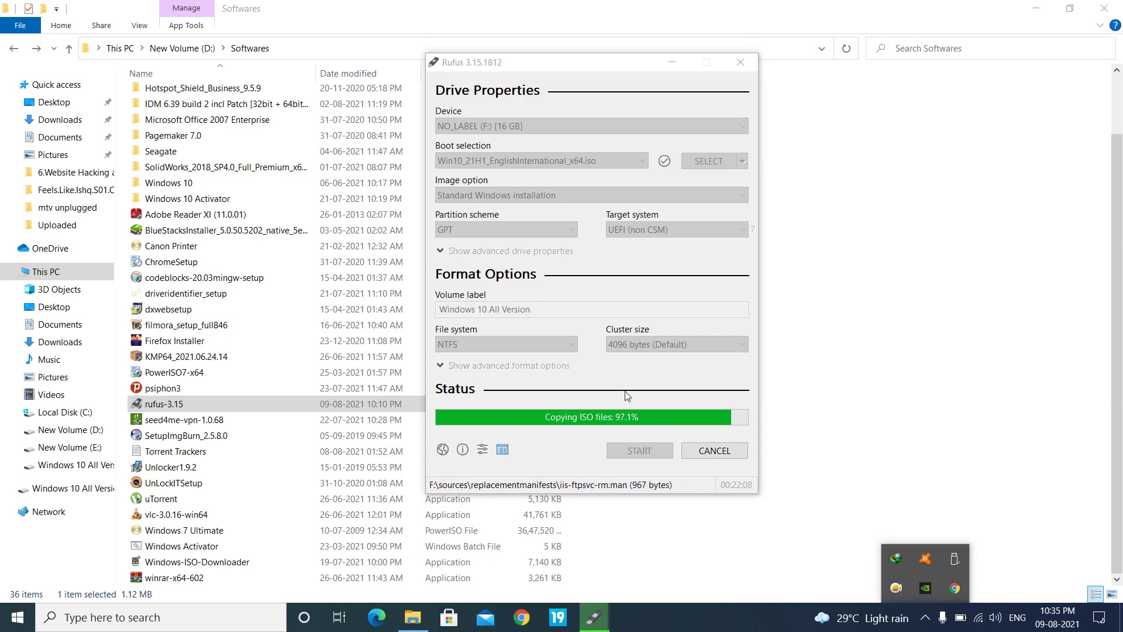
left_click(646, 389)
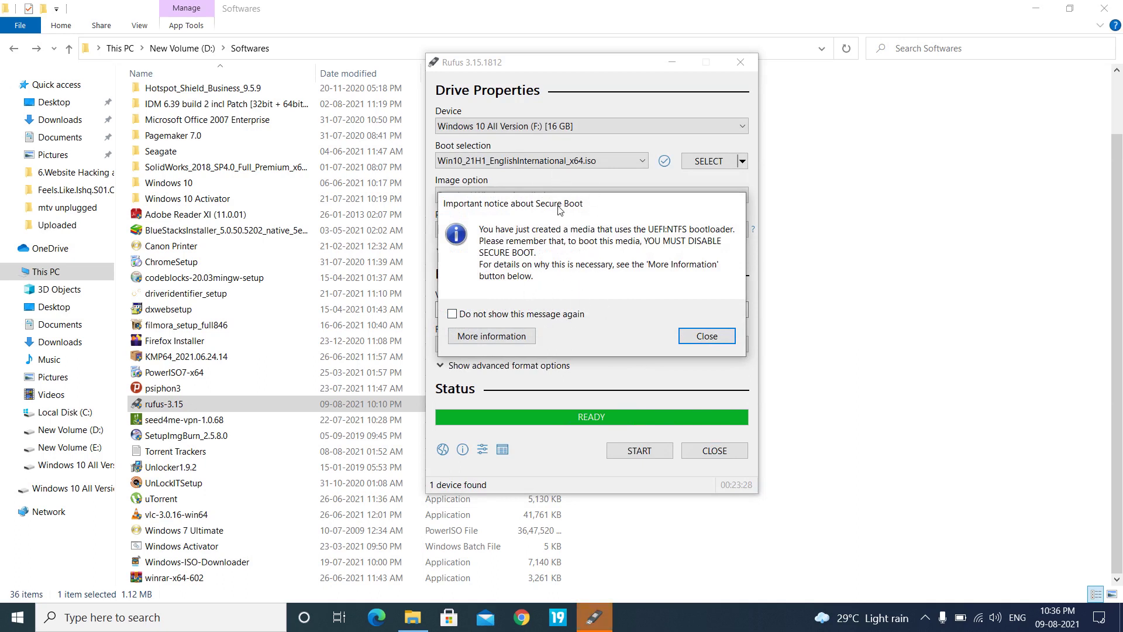
Dismiss the Secure Boot notice and close Rufus.
mouse_move(559, 209)
left_mouse_down()
mouse_move(574, 239)
mouse_move(551, 205)
left_mouse_up()
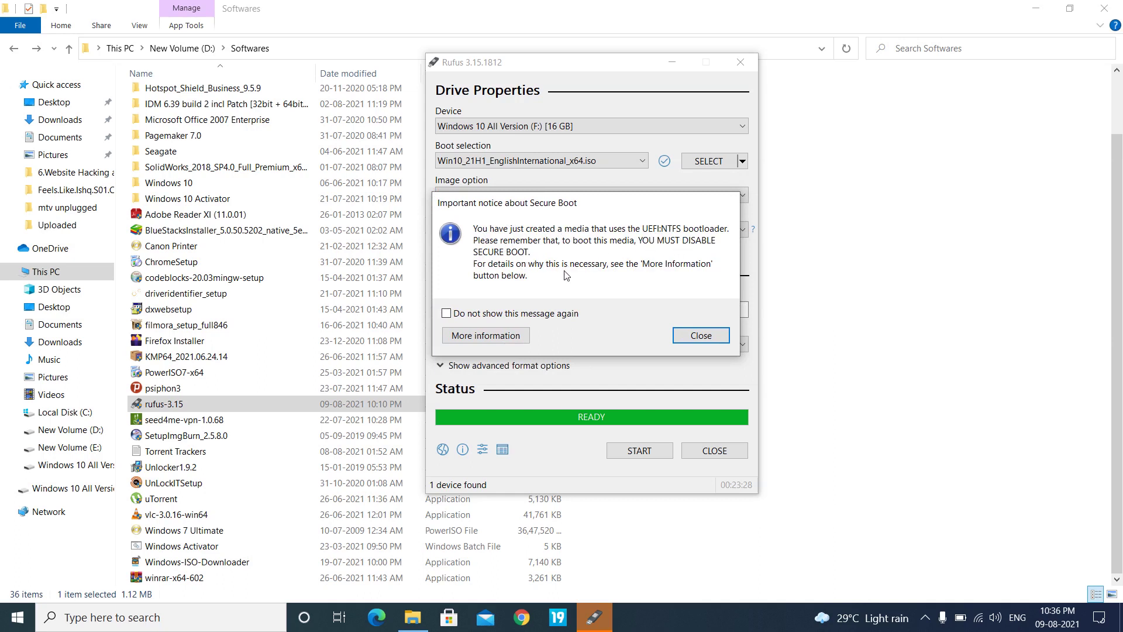
left_click(684, 336)
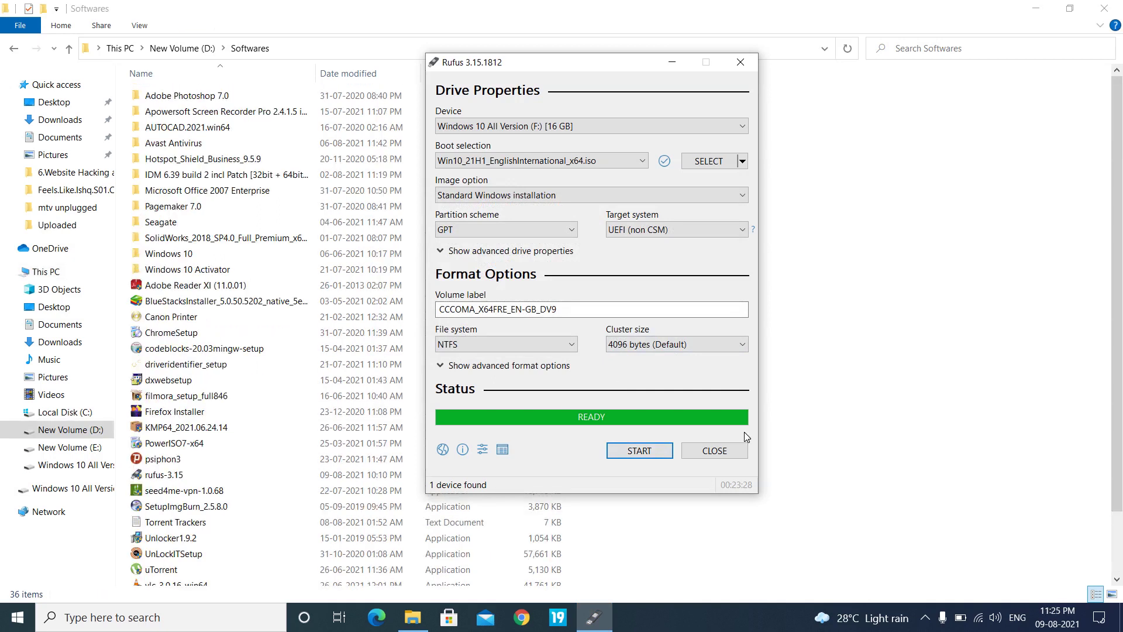
left_click(925, 618)
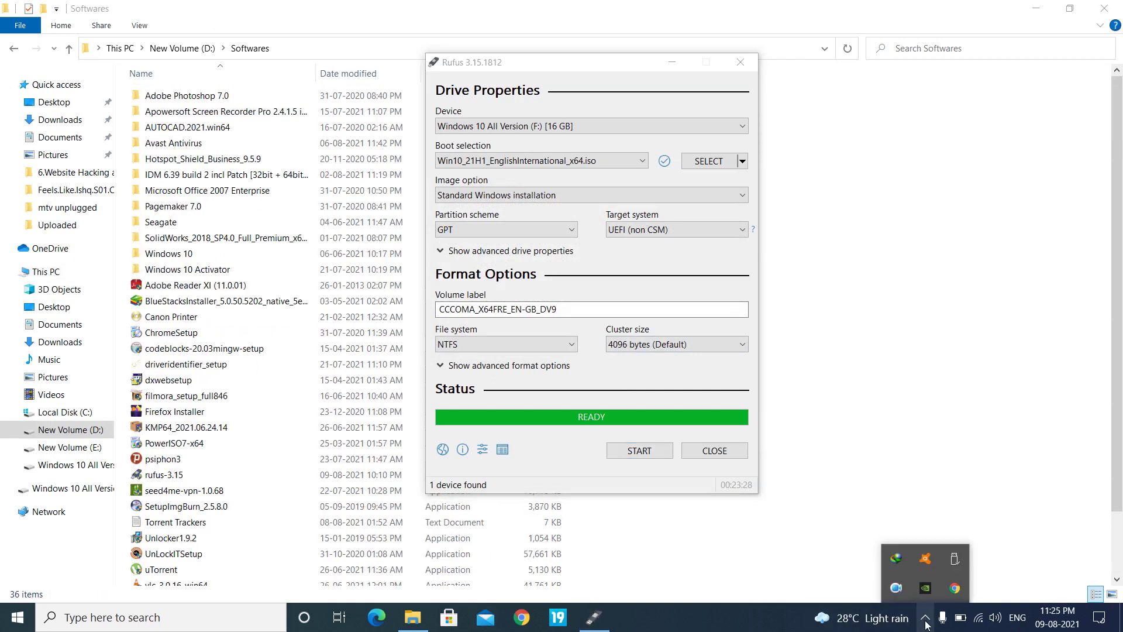
left_click(895, 587)
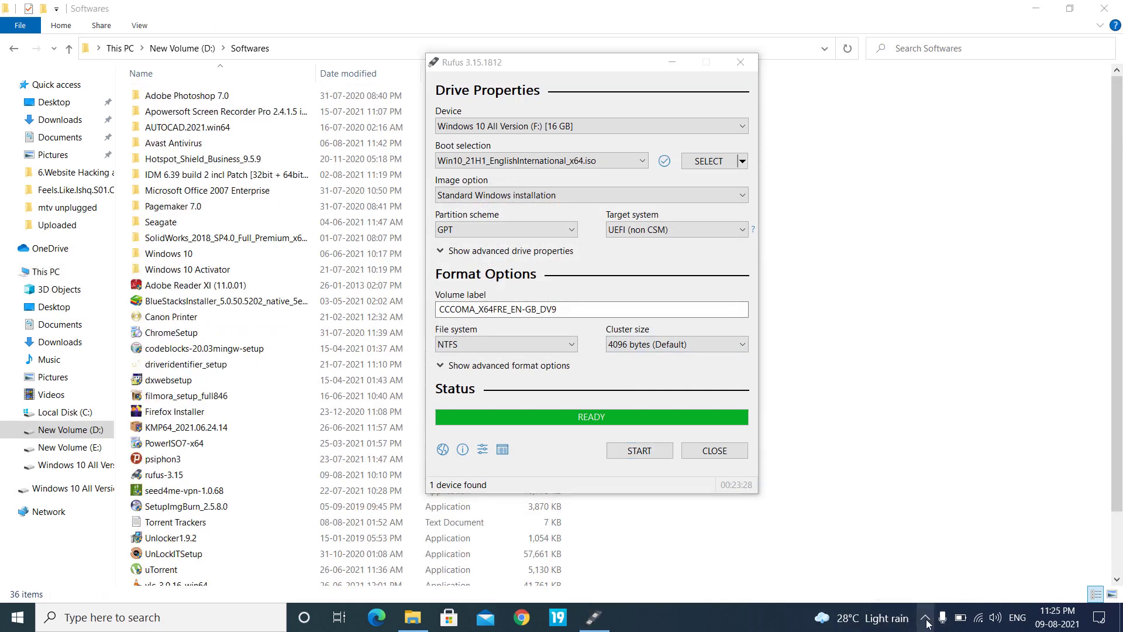
left_click(725, 451)
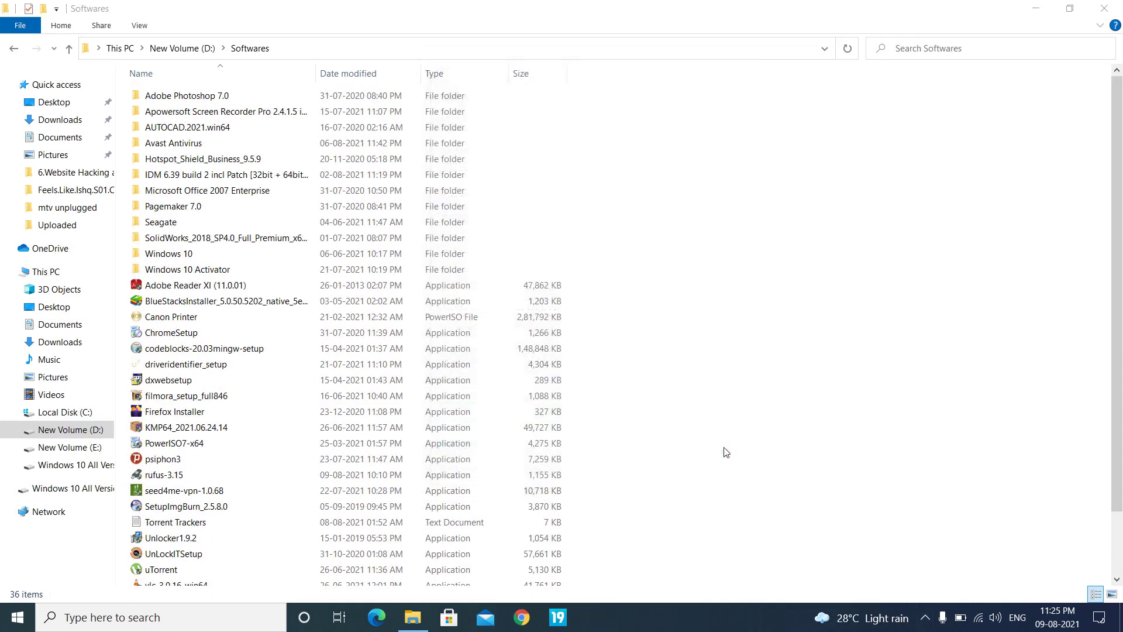
Copy ei.cfg from the Windows 10 folder in Softwares into the sources folder of the Windows 10 All Version (F:) drive.
double_click(224, 256)
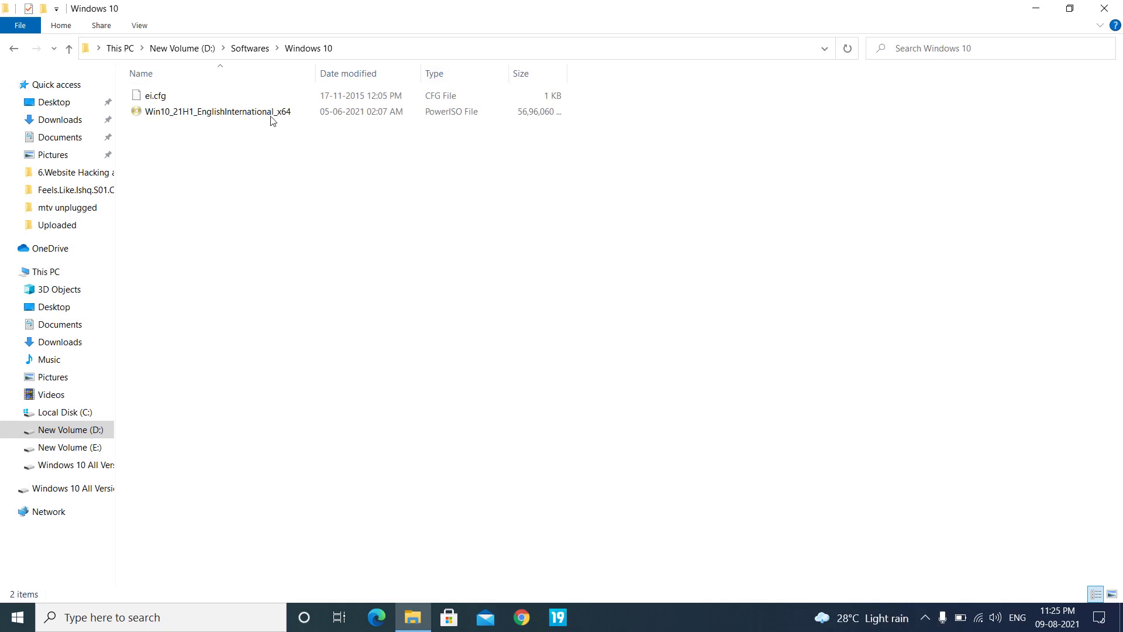
left_click(315, 96)
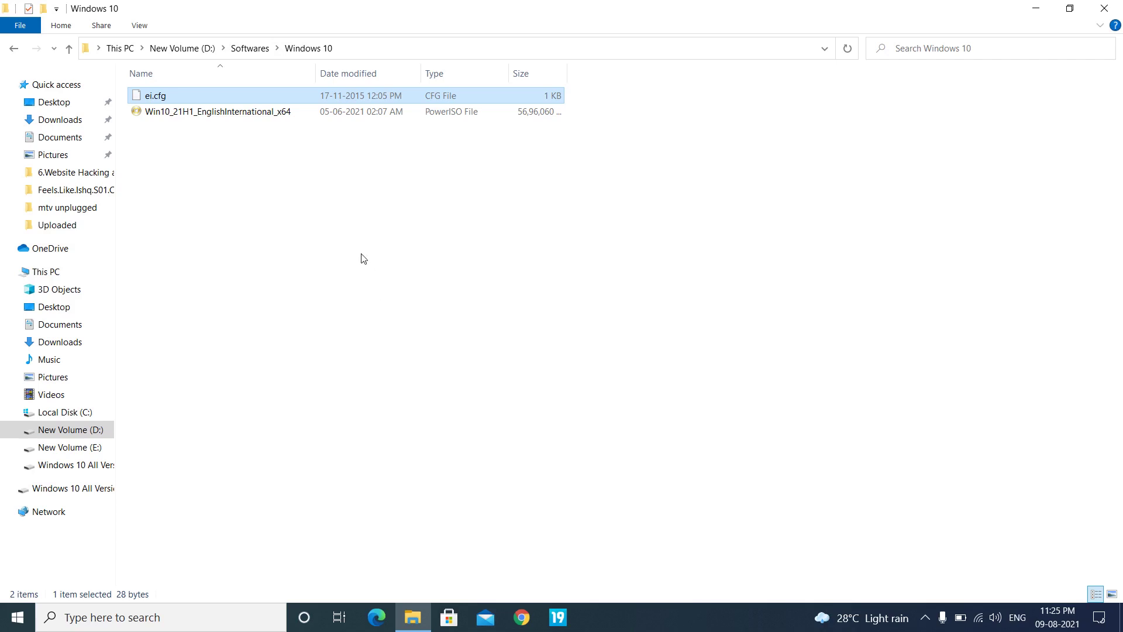
left_click(14, 50)
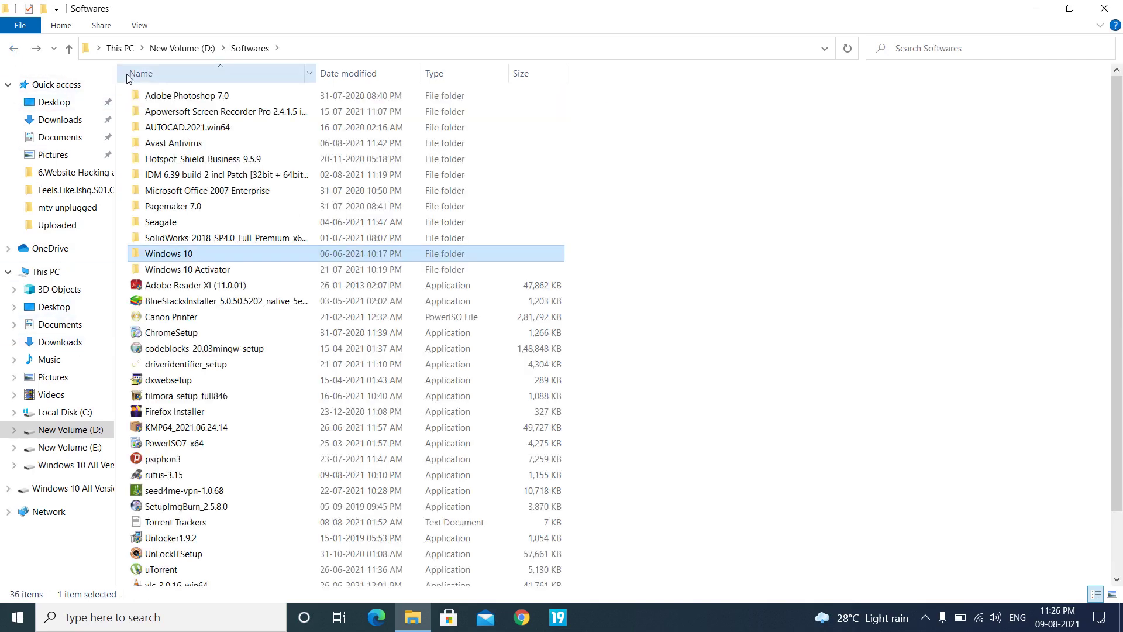
left_click(120, 48)
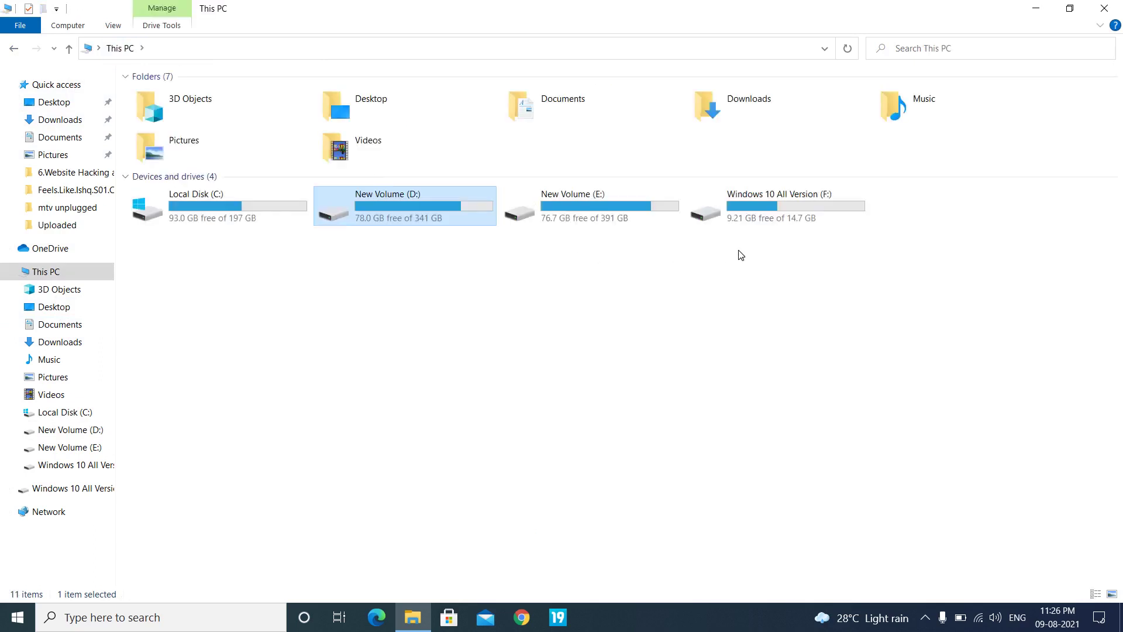
double_click(785, 218)
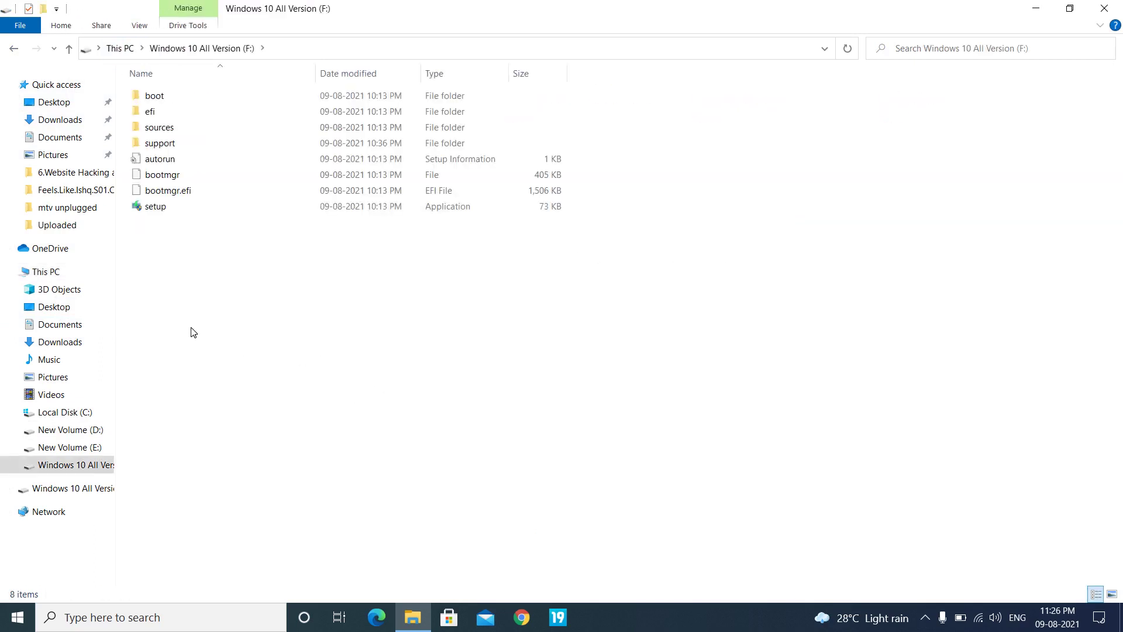
double_click(203, 129)
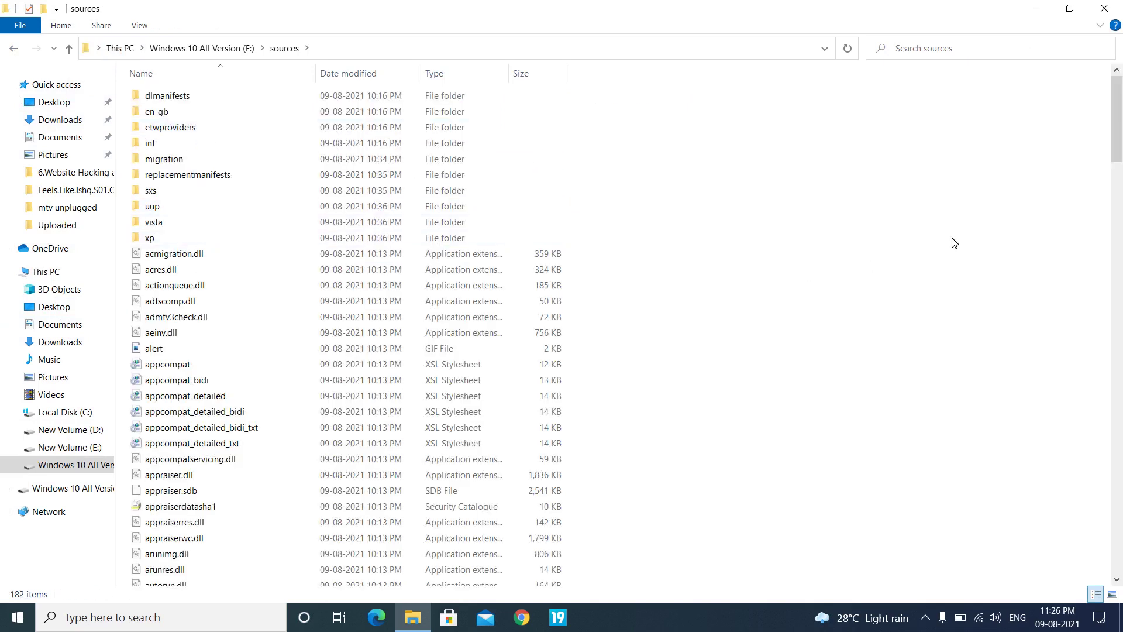
key("ctrl+v")
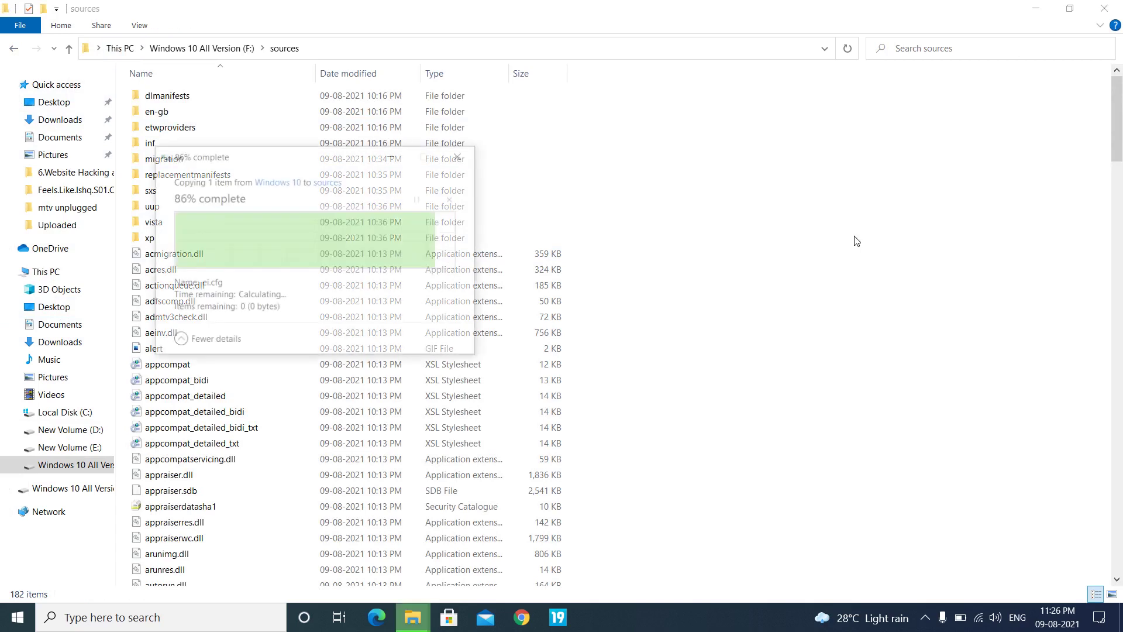
Look through the support, efi and boot folders on the Windows 10 All Version (F:) drive, then close File Explorer.
left_click(13, 48)
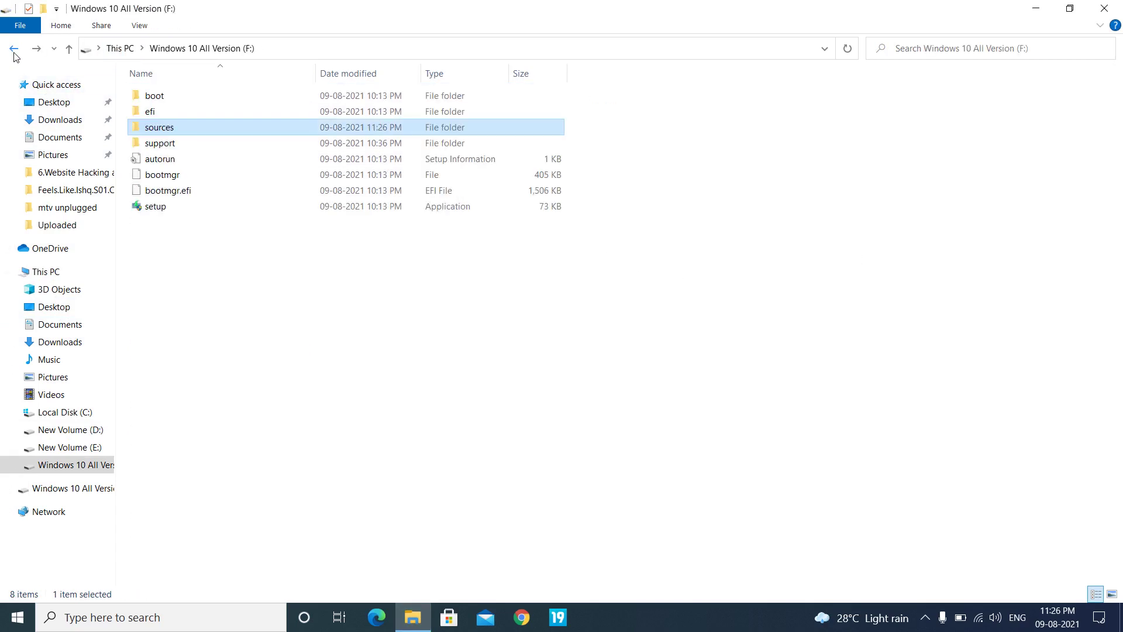
double_click(187, 140)
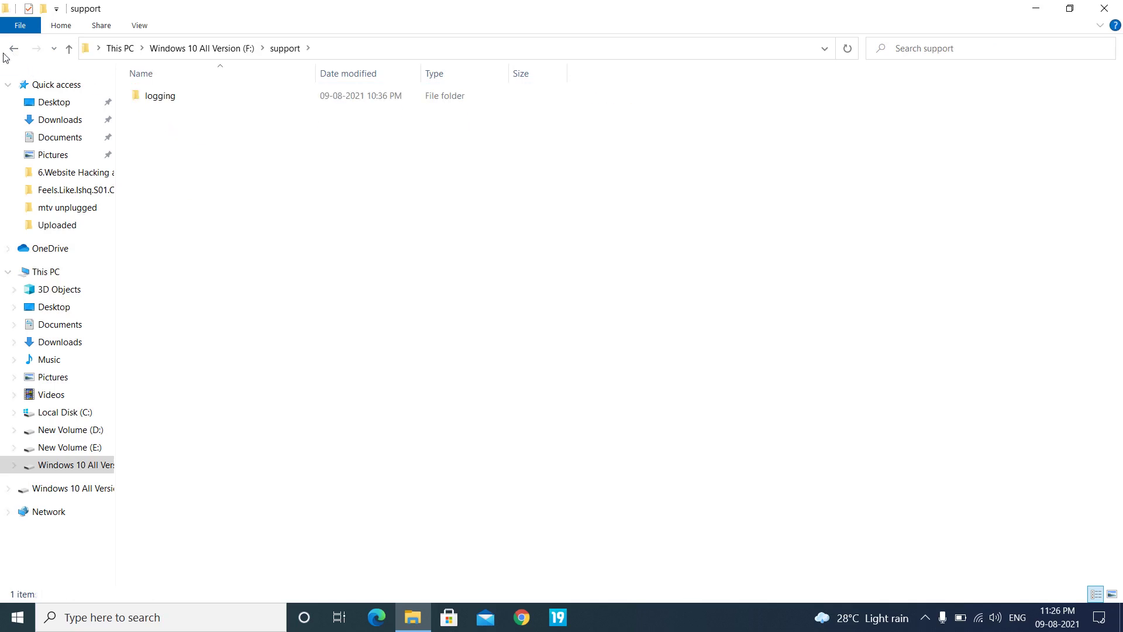
key("alt+Left")
double_click(182, 116)
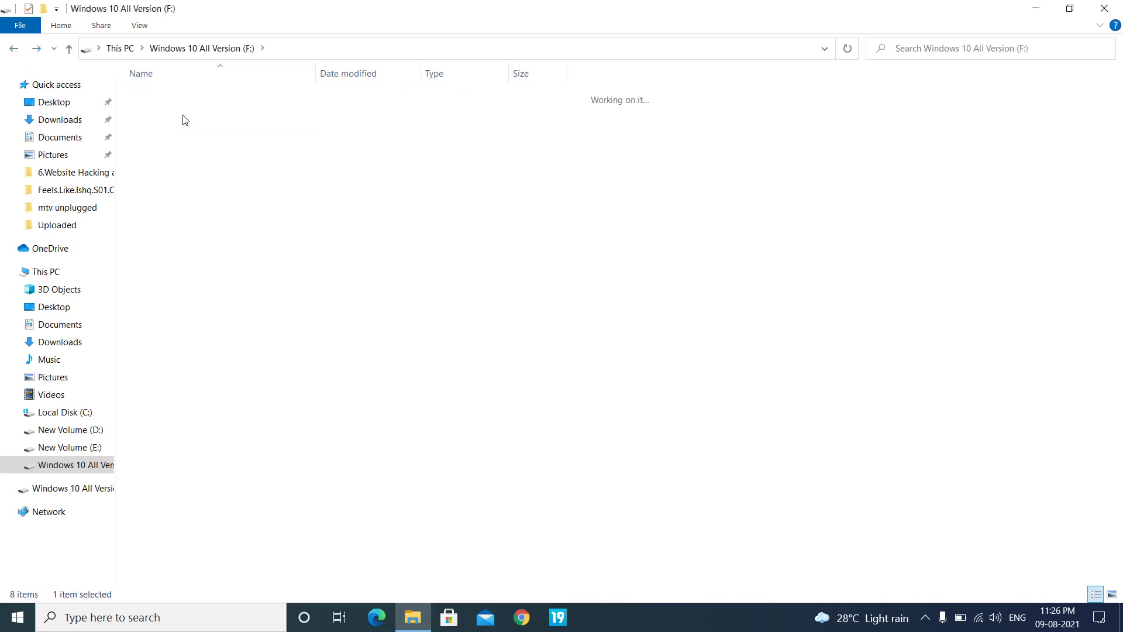
left_click(13, 49)
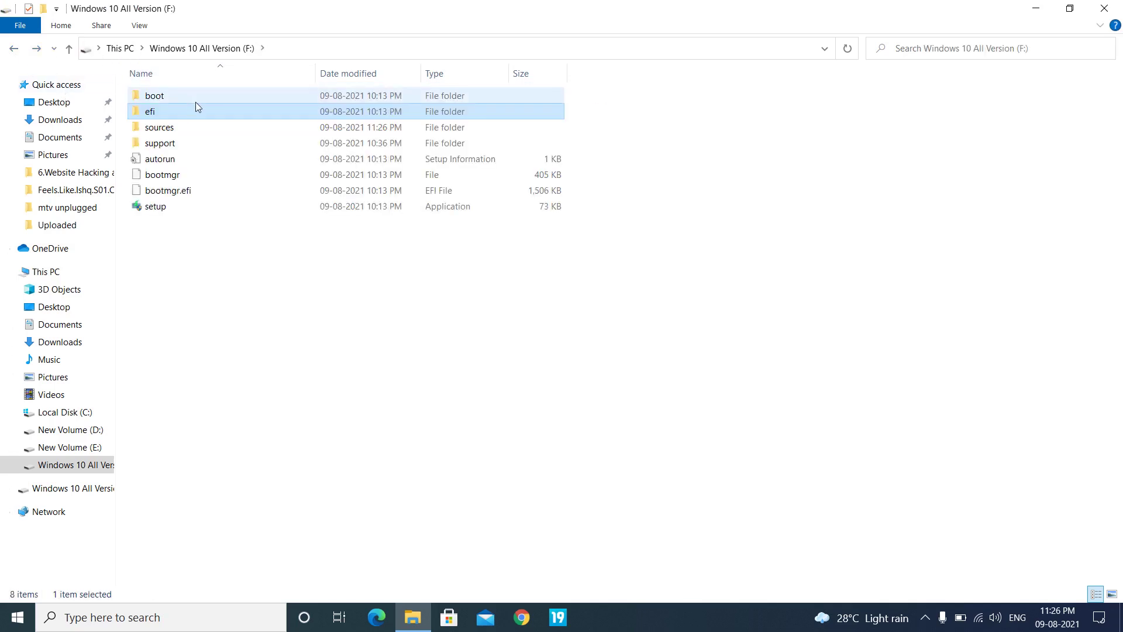
double_click(198, 97)
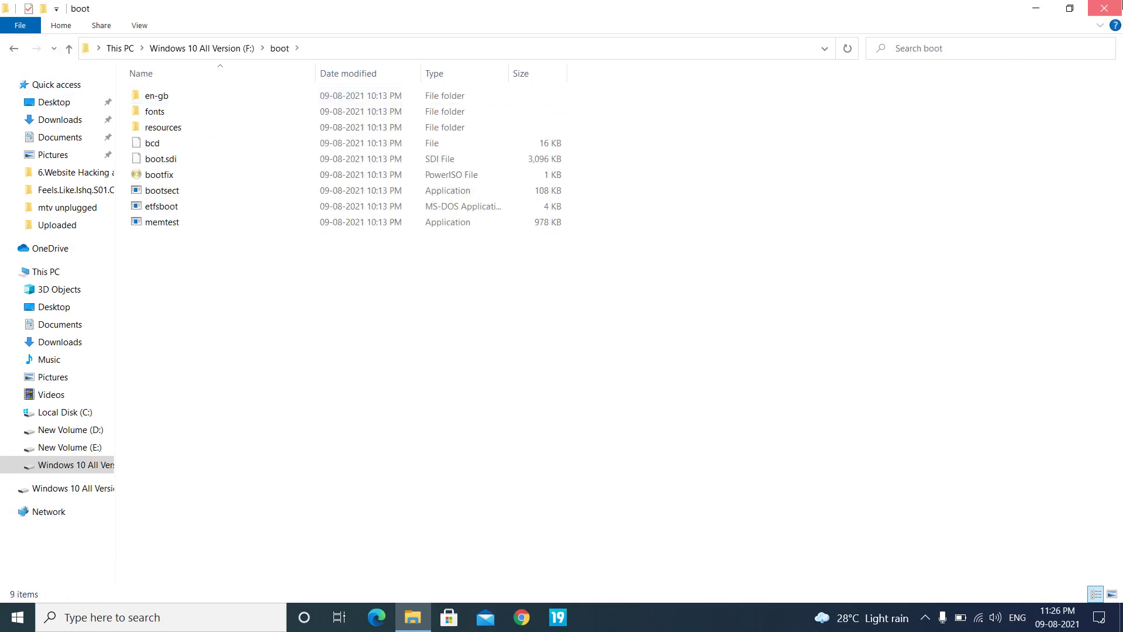
left_click(1104, 8)
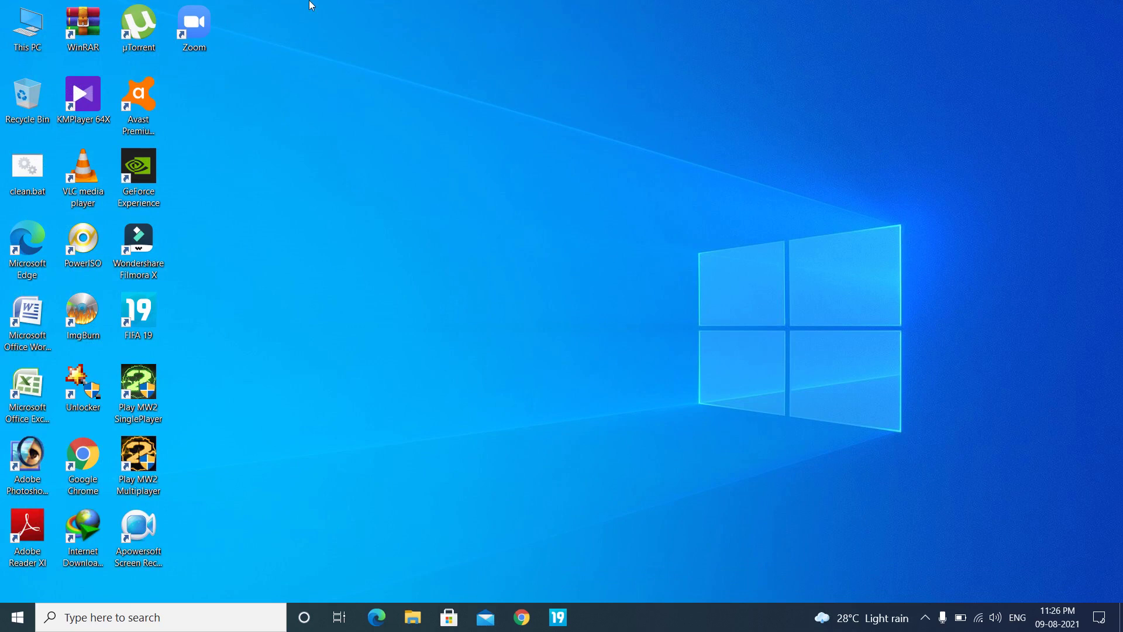
Open This PC to check the Windows 10 All Version (F:) drive, and dismiss its AutoPlay notification.
double_click(29, 48)
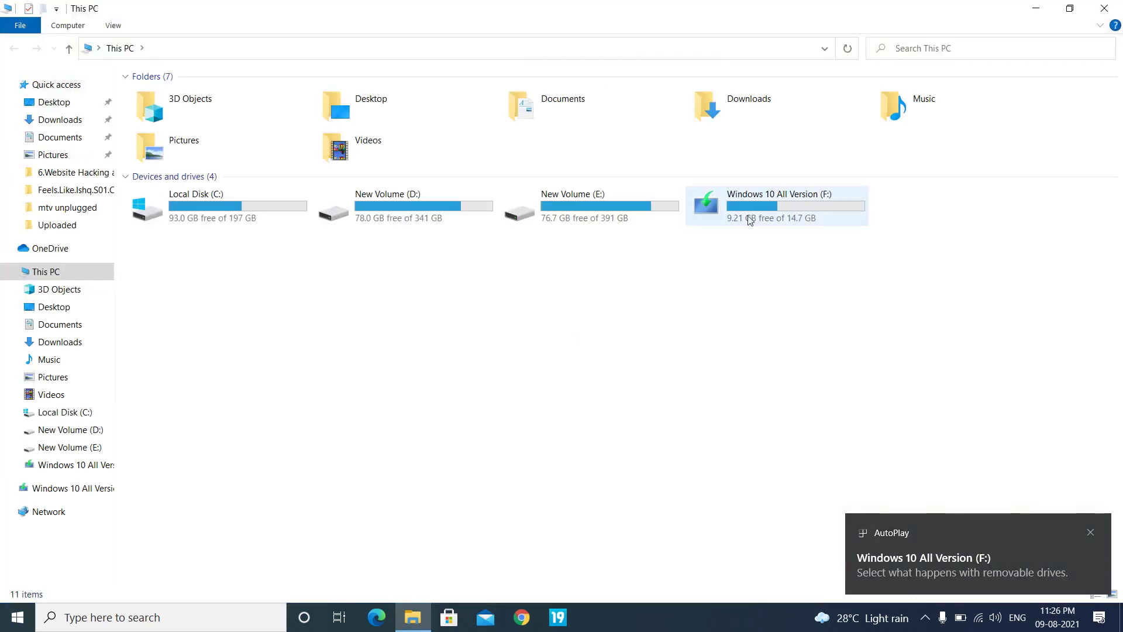
left_click(1092, 534)
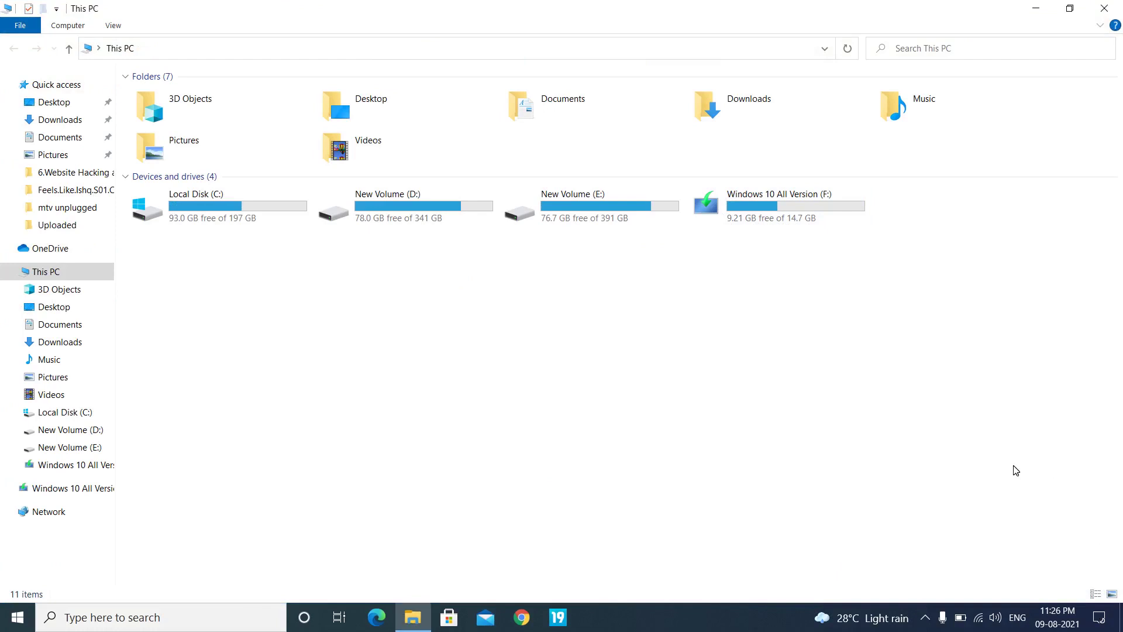